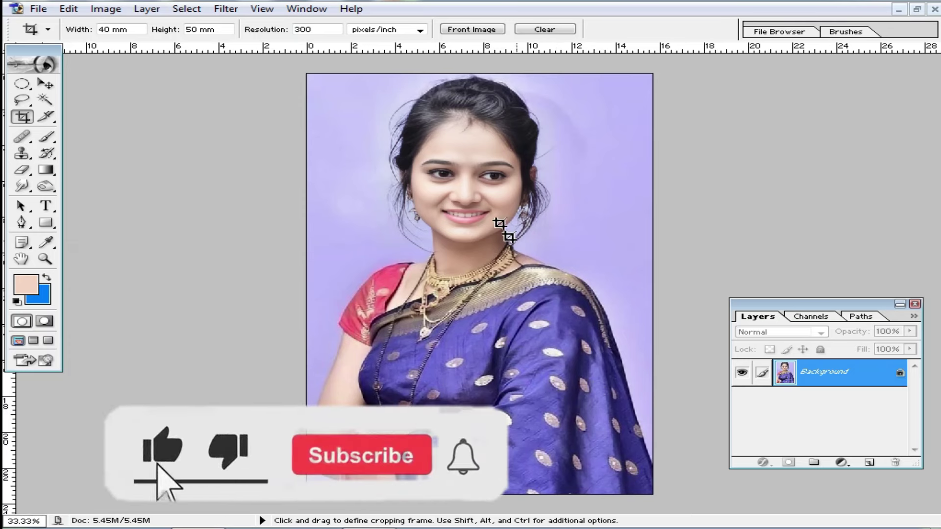
# Crop the portrait to the 40 × 50 mm passport preset at 300 resolution.
pyautogui.click(47, 29)
pyautogui.click(78, 60)
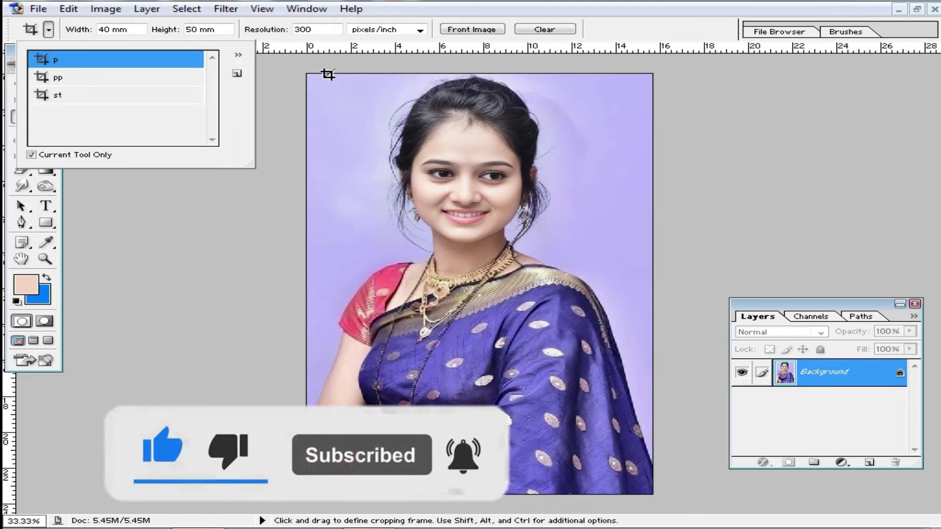
pyautogui.moveTo(325, 75); pyautogui.dragTo(631, 386)
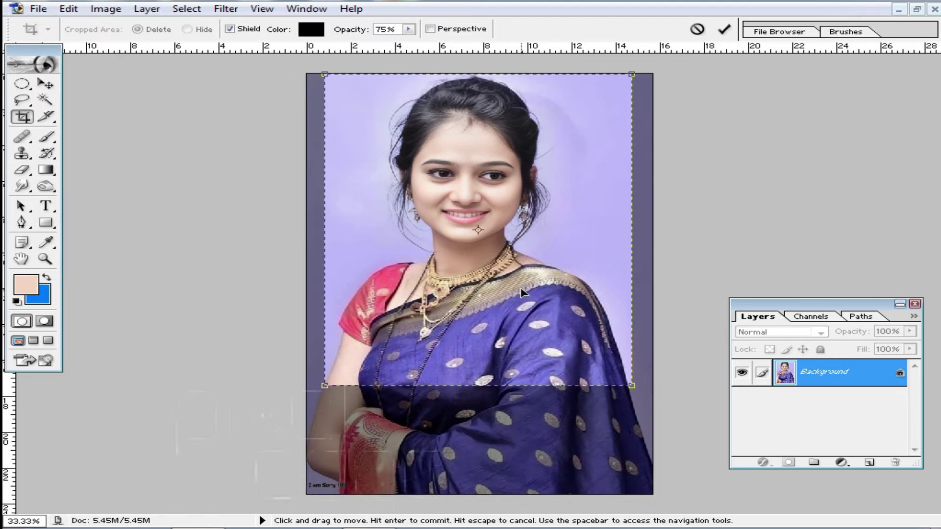
pyautogui.press('Return')
pyautogui.hotkey('ctrl', '0')
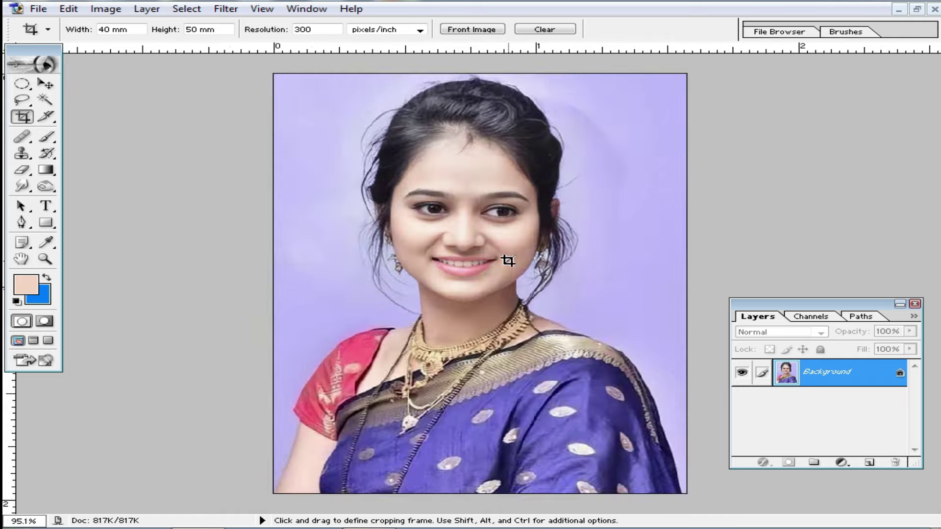
pyautogui.hotkey('ctrl', 'n')
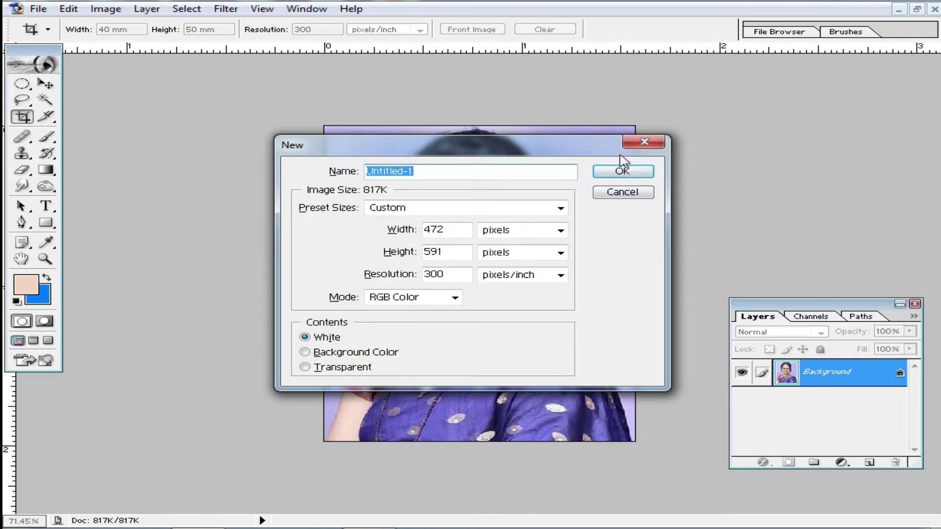
# Create a blank A4 document and place a copy of the portrait at its top-left.
pyautogui.click(548, 210)
pyautogui.click(435, 311)
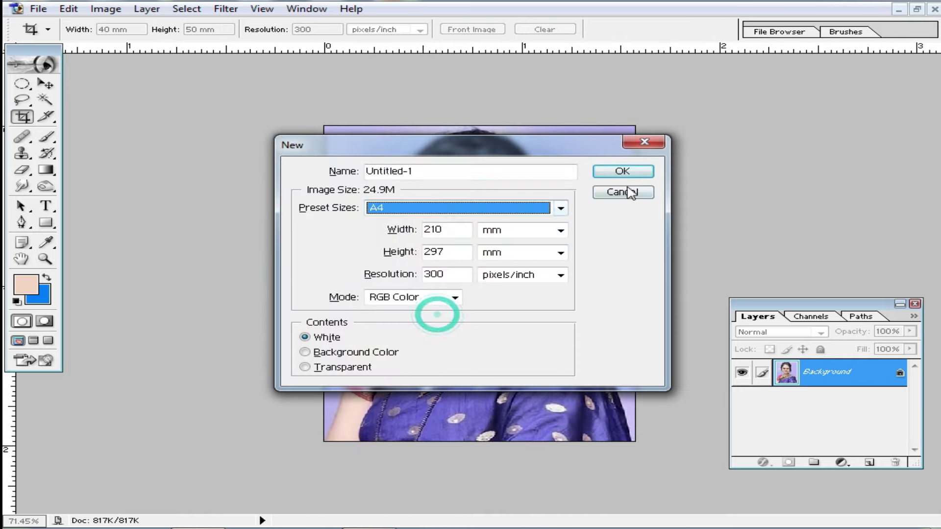
pyautogui.click(623, 173)
pyautogui.moveTo(490, 74); pyautogui.dragTo(687, 83)
pyautogui.moveTo(661, 235); pyautogui.dragTo(248, 147)
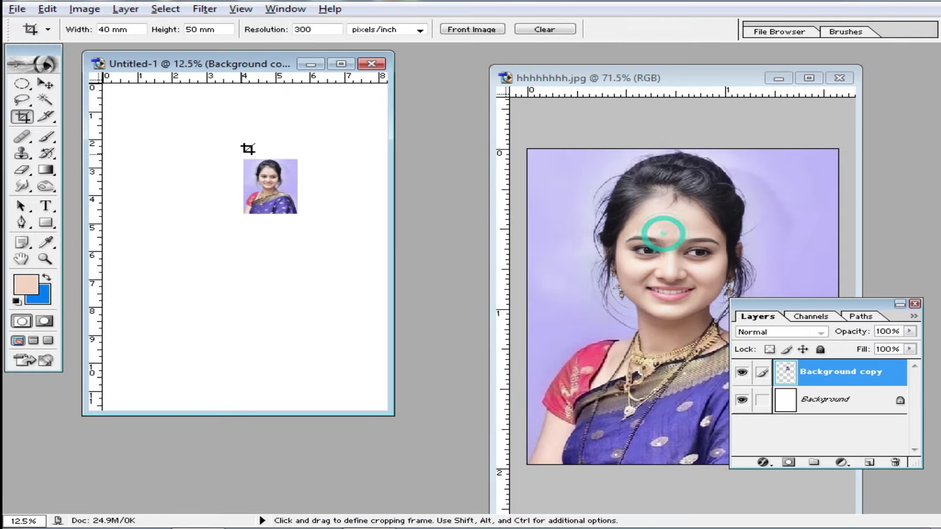
pyautogui.doubleClick(234, 64)
pyautogui.hotkey('ctrl', '0')
pyautogui.click(46, 85)
pyautogui.moveTo(524, 224)
pyautogui.mouseDown()
pyautogui.moveTo(294, 109)
pyautogui.moveTo(584, 118)
pyautogui.moveTo(562, 208)
pyautogui.moveTo(364, 201)
pyautogui.mouseUp()
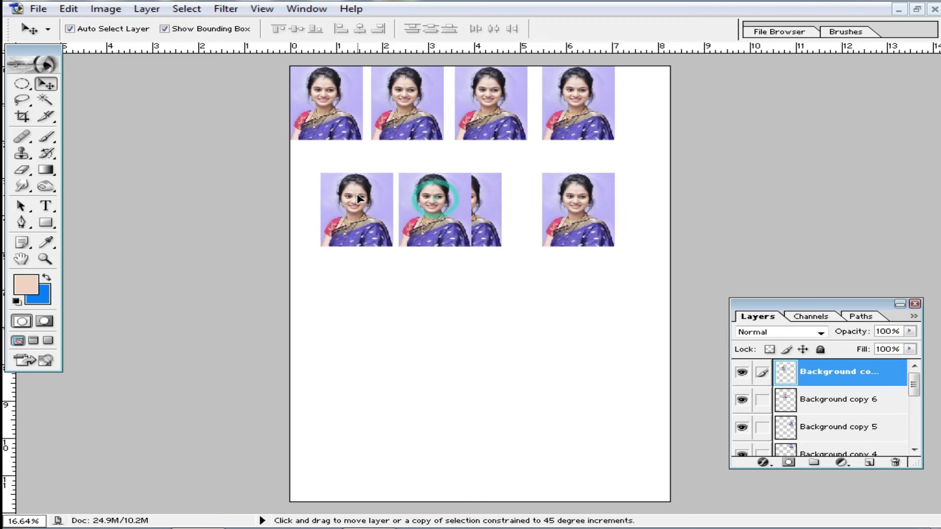
# Close the A4 layout and the portrait without saving, then minimise Photoshop.
pyautogui.click(508, 142)
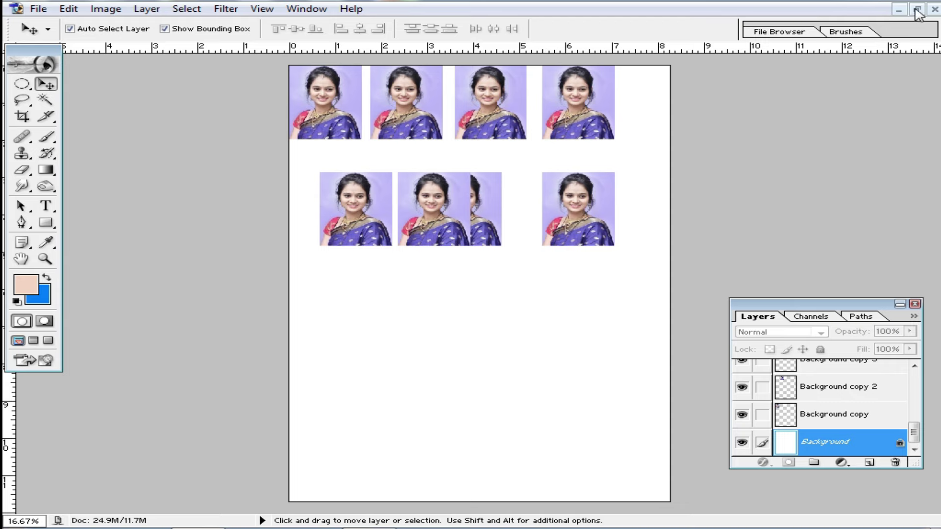
pyautogui.hotkey('ctrl', 'w')
pyautogui.click(484, 201)
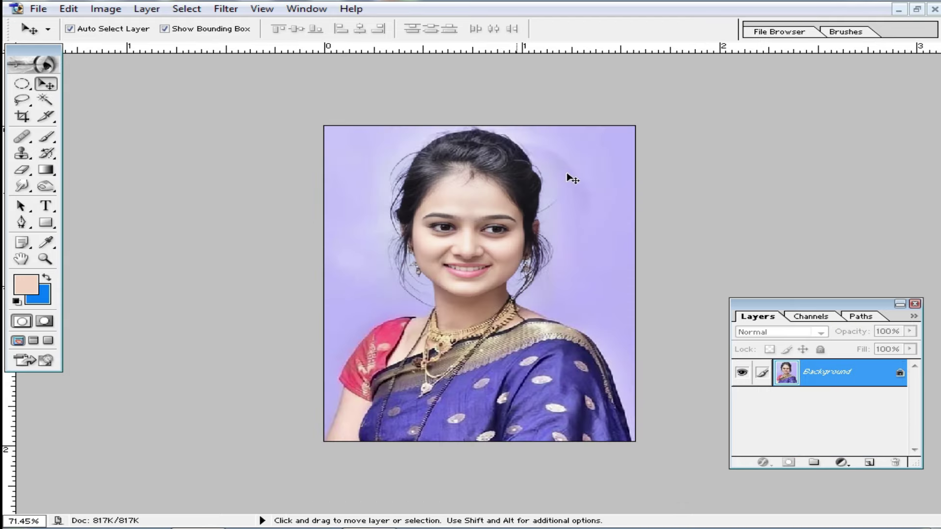
pyautogui.click(934, 8)
pyautogui.click(484, 204)
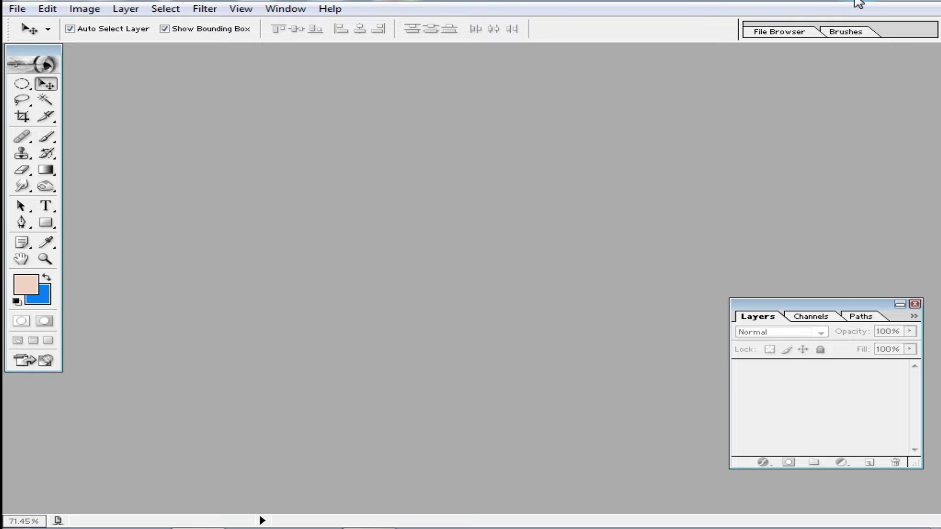
pyautogui.click(859, 4)
# Open the PhotoAid AI Image Enlarger in Firefox and browse the Desktop for a photo.
pyautogui.click(378, 527)
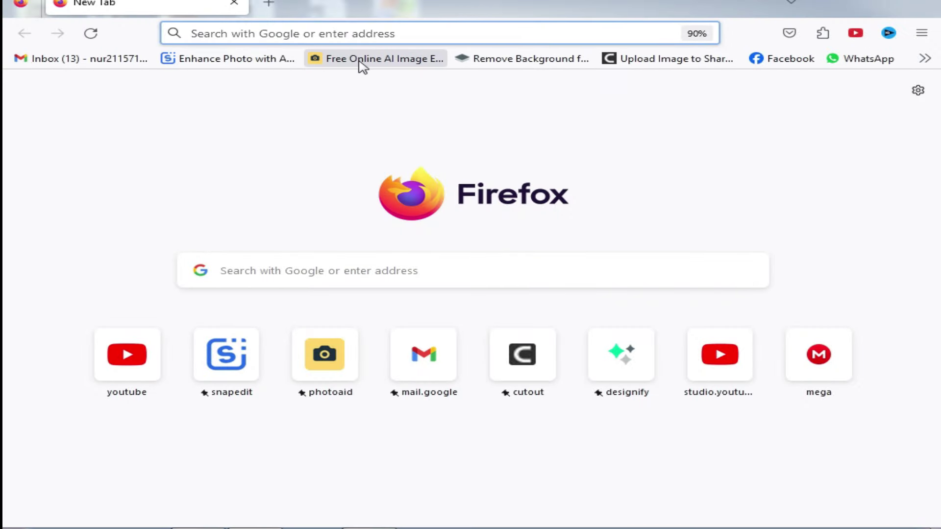
pyautogui.click(360, 60)
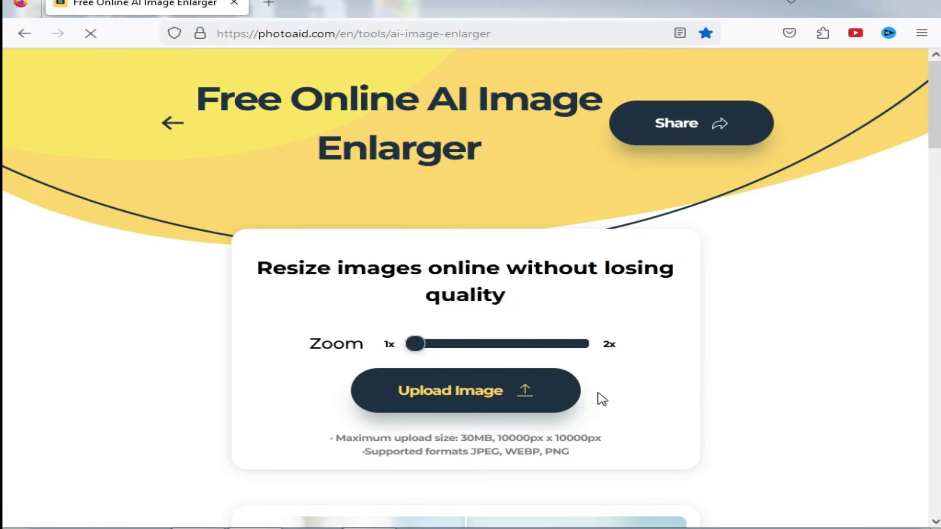
pyautogui.click(468, 395)
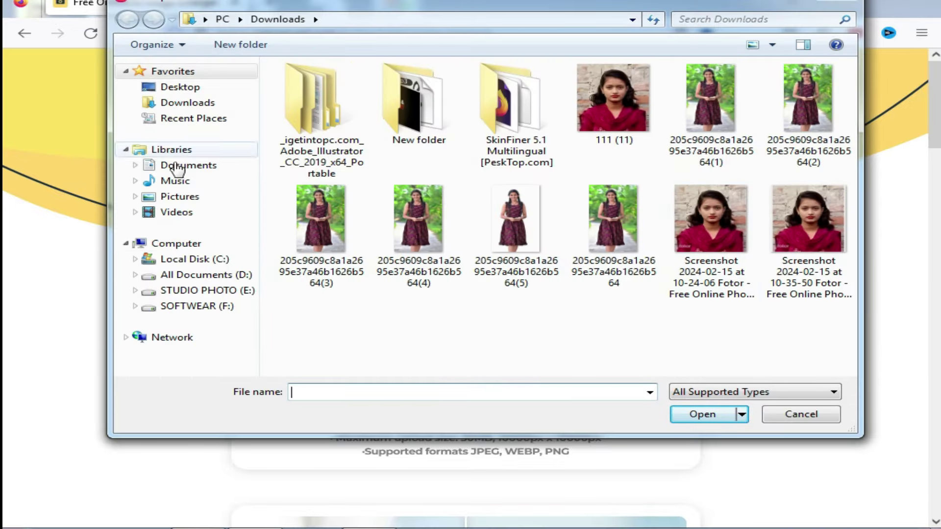
pyautogui.click(210, 275)
pyautogui.click(184, 88)
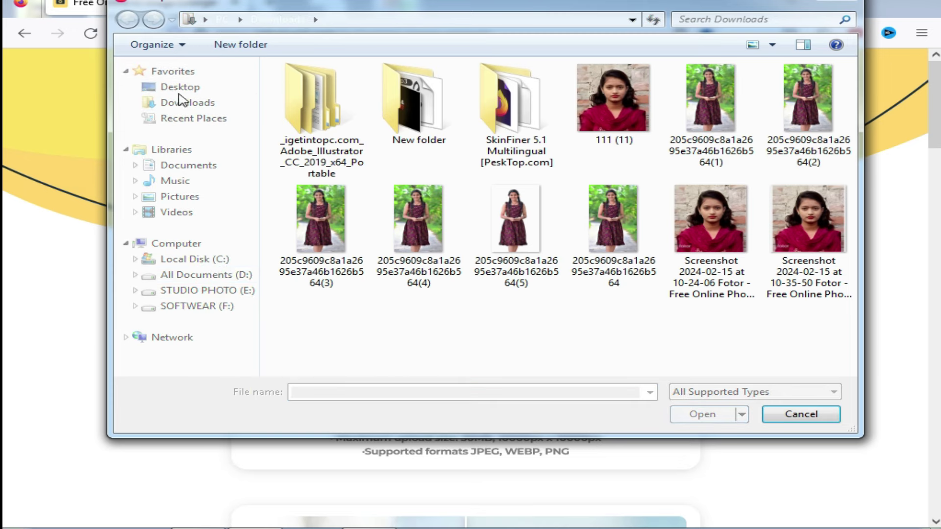
pyautogui.click(182, 91)
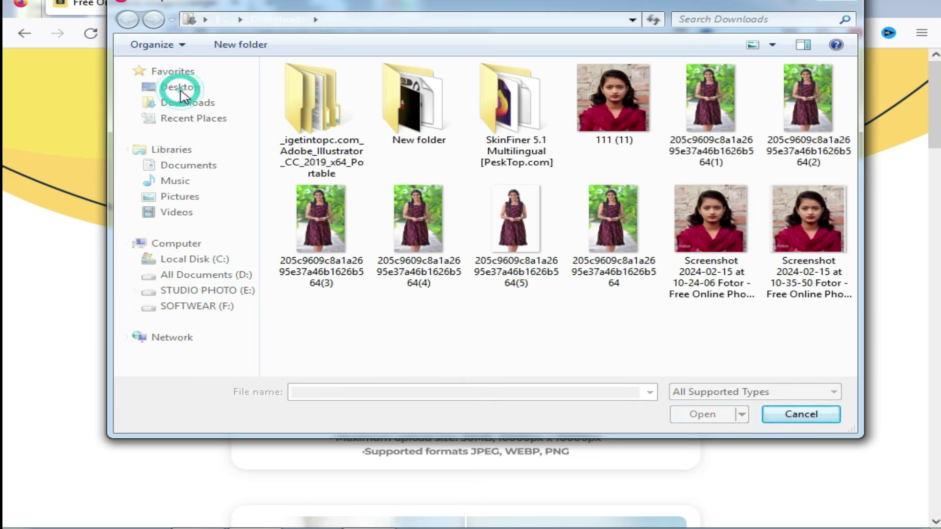
pyautogui.click(801, 414)
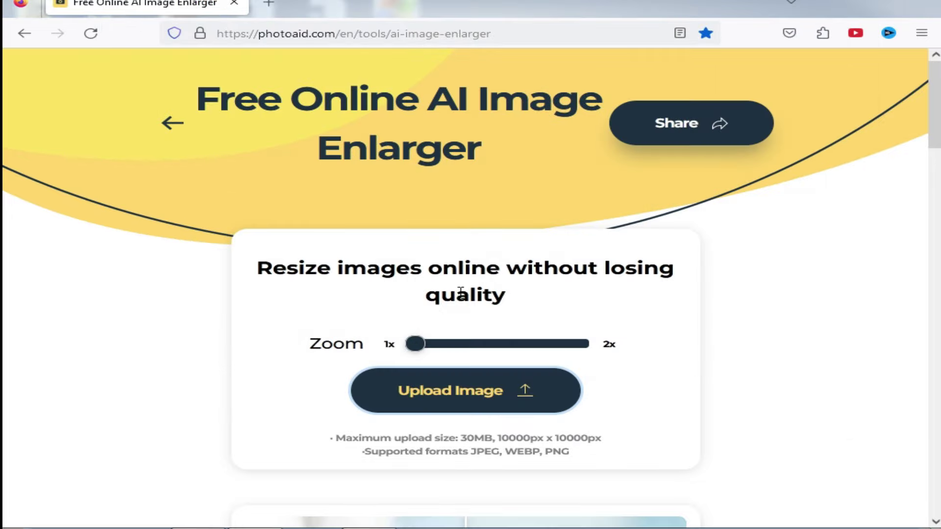
# Upload the woman's portrait from the Desktop and download the 2x enlarged JPG.
pyautogui.click(498, 391)
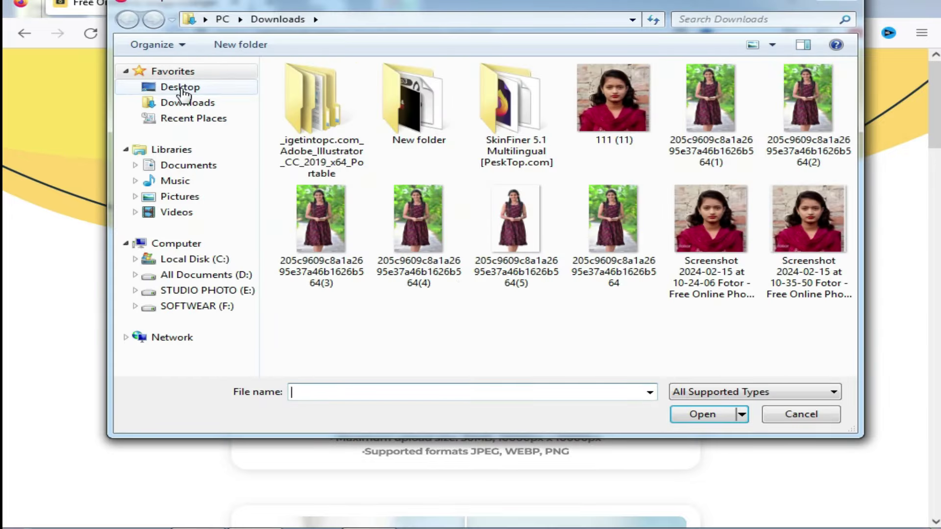
pyautogui.click(181, 89)
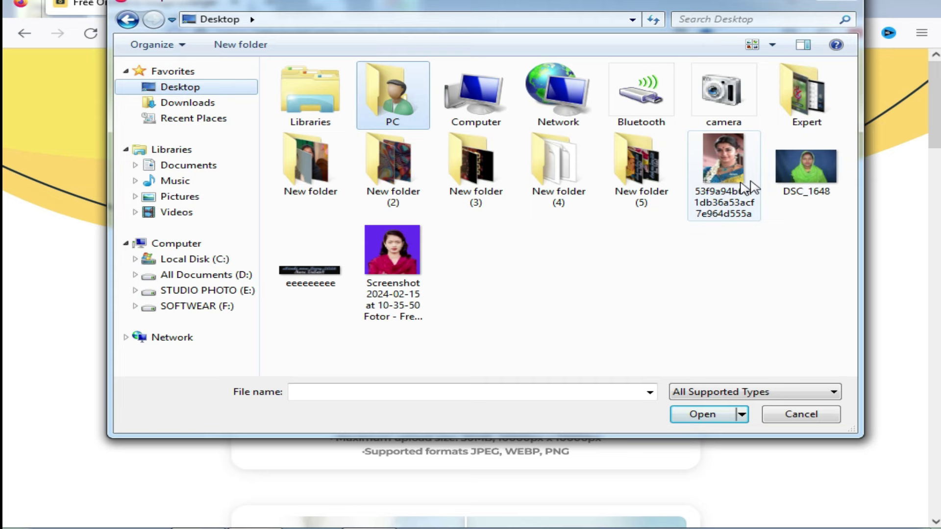
pyautogui.moveTo(723, 163)
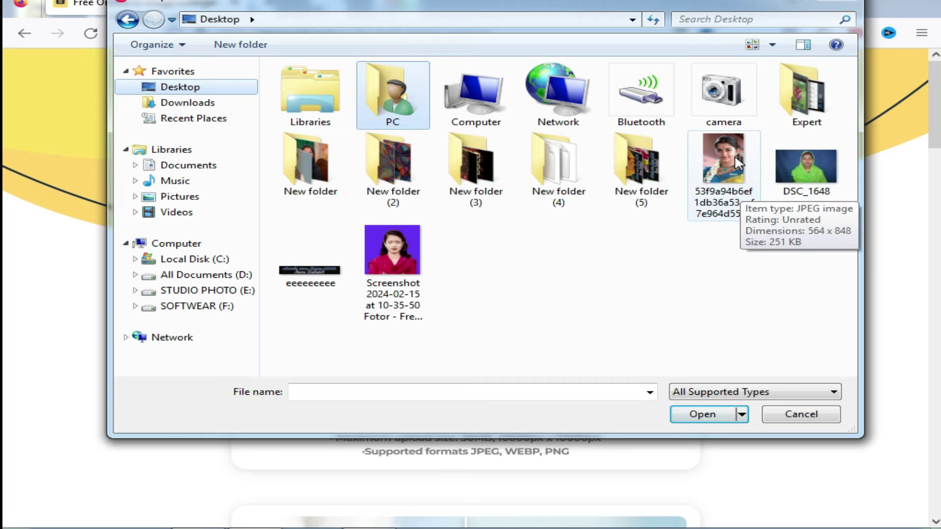
pyautogui.doubleClick(734, 157)
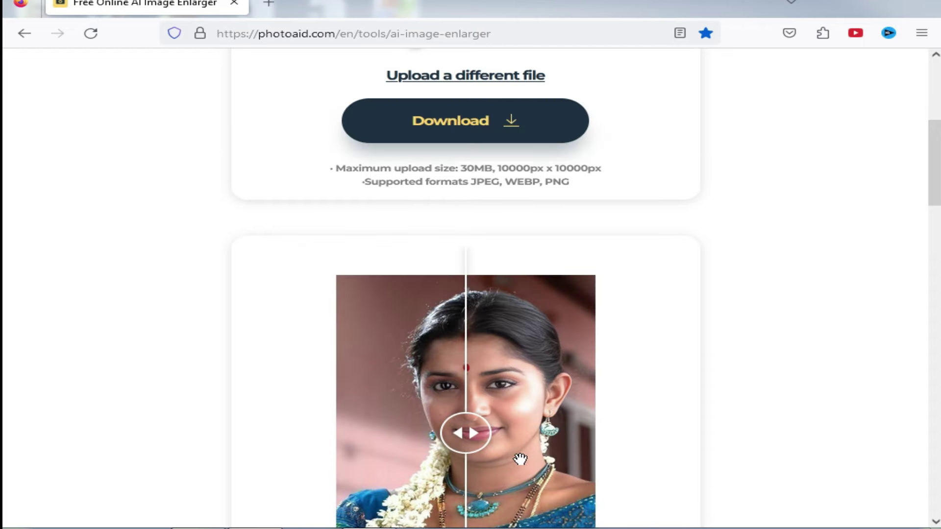
pyautogui.scroll(-3, 520, 459)
pyautogui.moveTo(478, 286); pyautogui.dragTo(279, 307)
pyautogui.scroll(3, 559, 290)
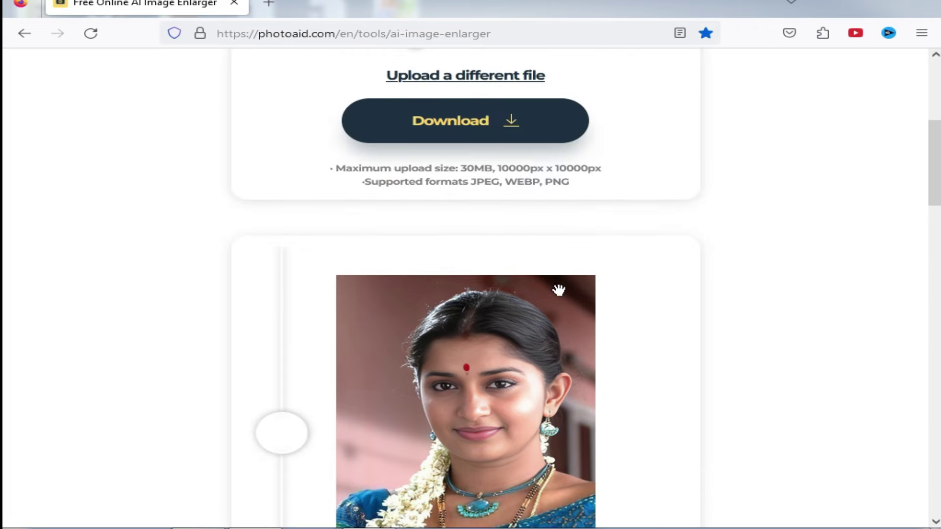
pyautogui.click(483, 123)
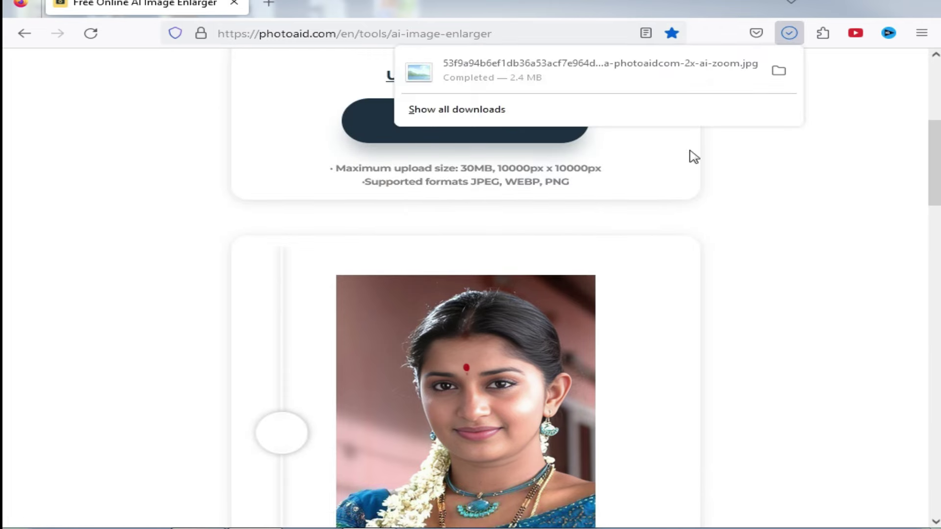
pyautogui.click(267, 5)
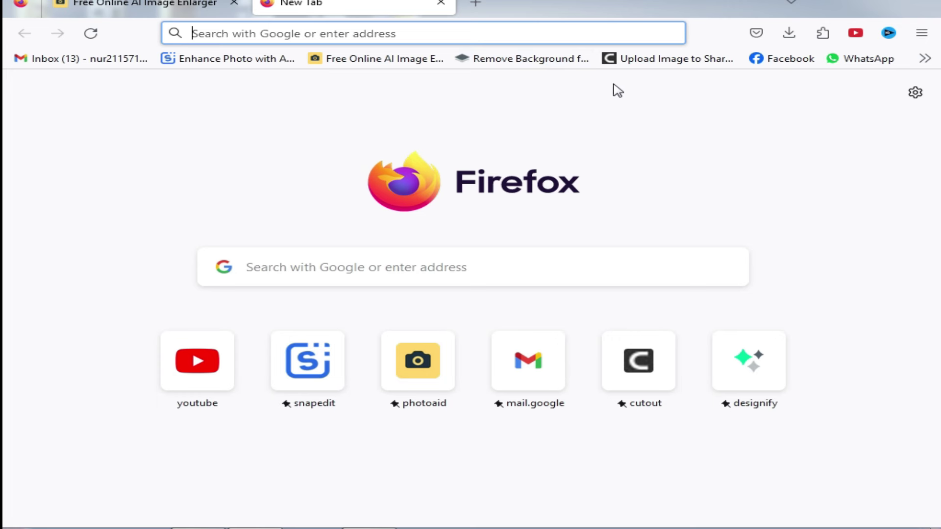
# Upload the photoaid 2x-ai-zoom file from Downloads to remove.bg for background removal.
pyautogui.click(540, 63)
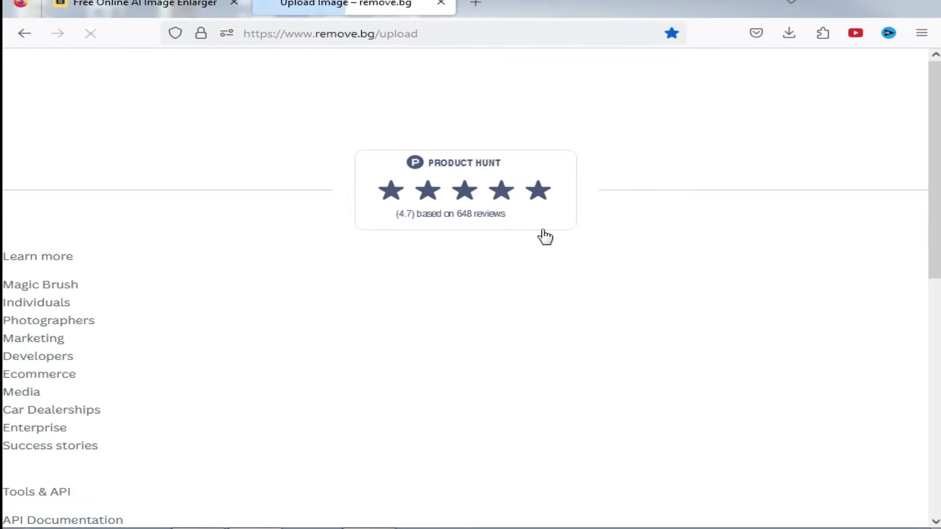
pyautogui.click(485, 269)
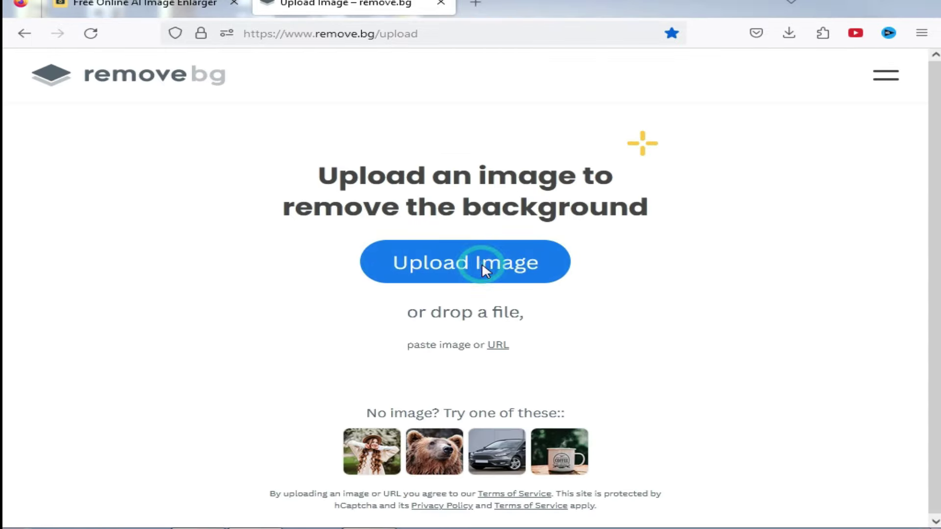
pyautogui.click(191, 103)
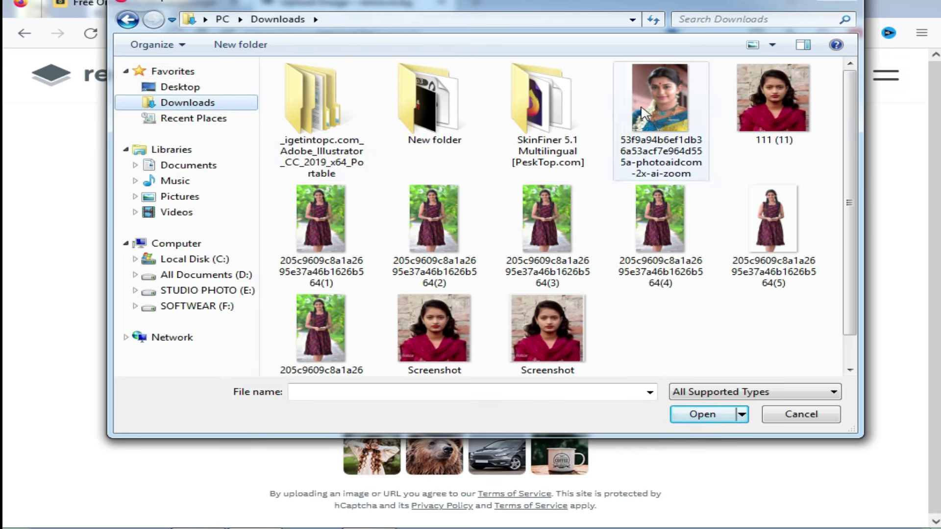
pyautogui.click(658, 110)
pyautogui.click(703, 414)
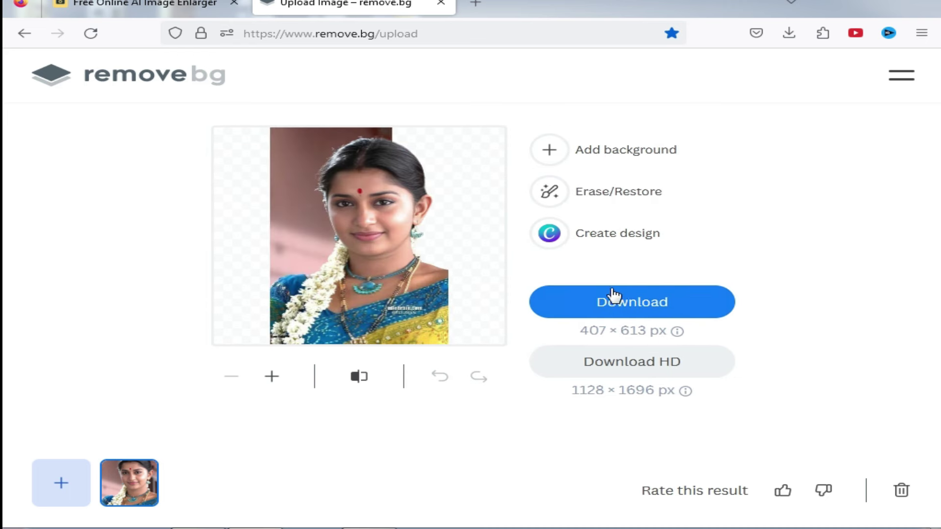
# Give the cutout a solid blue colour background, download the PNG and open it.
pyautogui.click(609, 150)
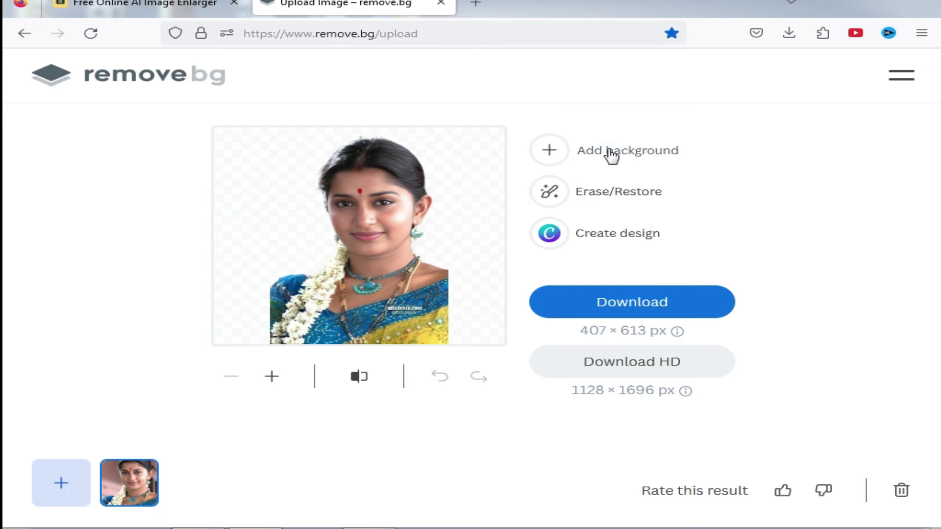
pyautogui.click(683, 169)
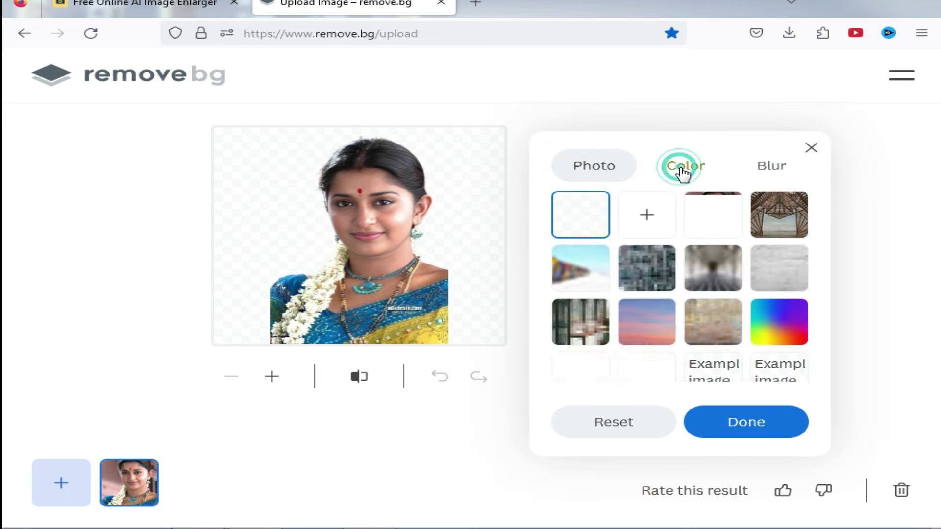
pyautogui.click(666, 261)
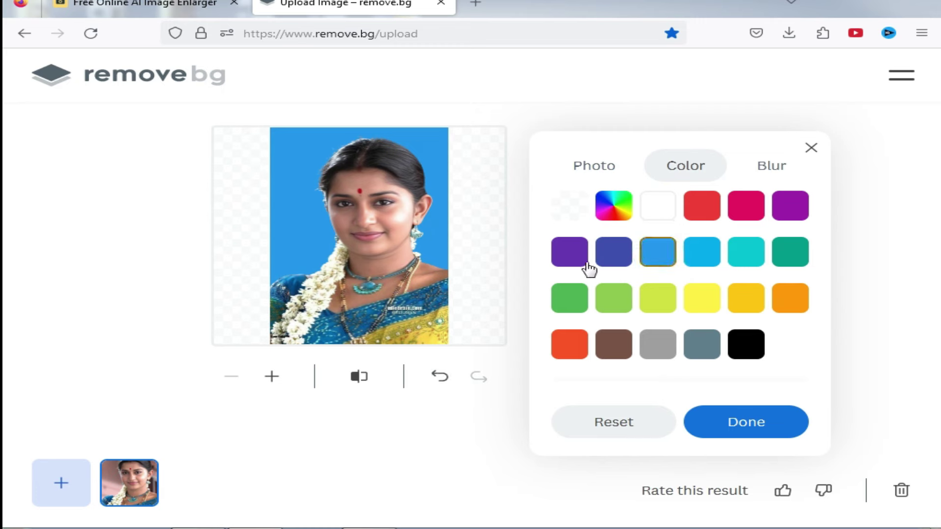
pyautogui.click(743, 423)
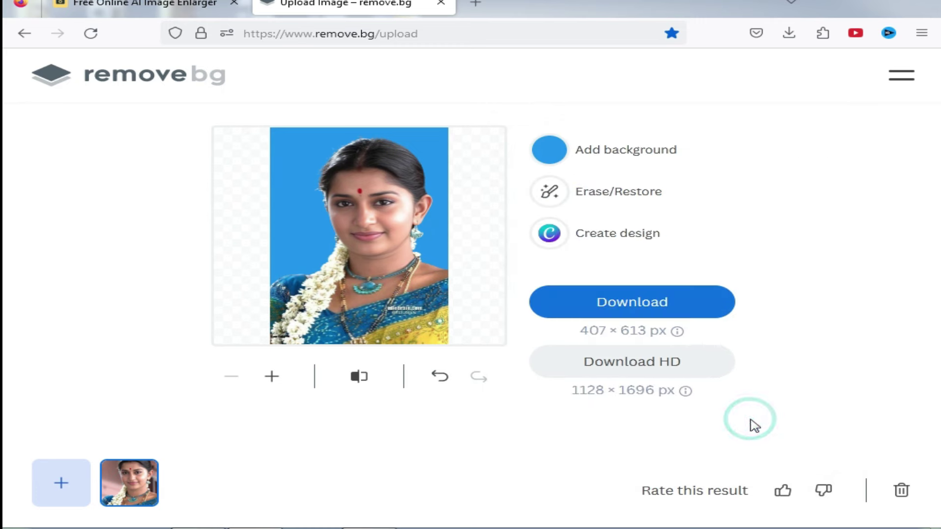
pyautogui.click(649, 302)
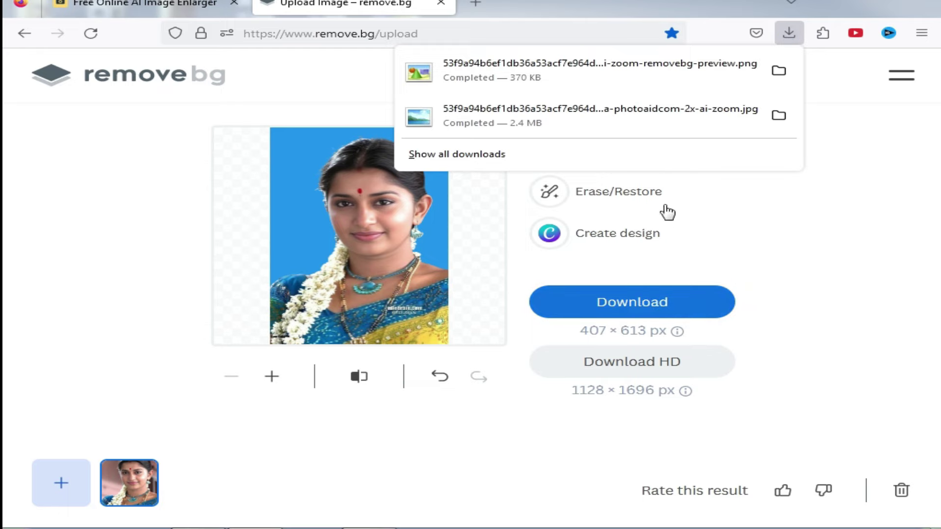
pyautogui.click(538, 68)
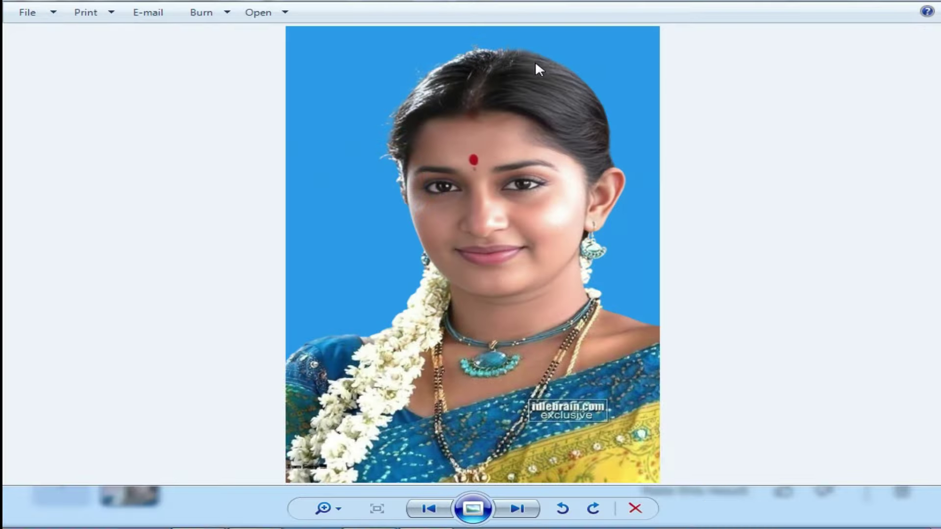
# Zoom into the blue-background portrait's face and back out, then close Photo Viewer.
pyautogui.scroll(1, 479, 162)
pyautogui.scroll(1, 498, 187)
pyautogui.scroll(-1, 616, 283)
pyautogui.scroll(-1, 546, 273)
pyautogui.click(917, 1)
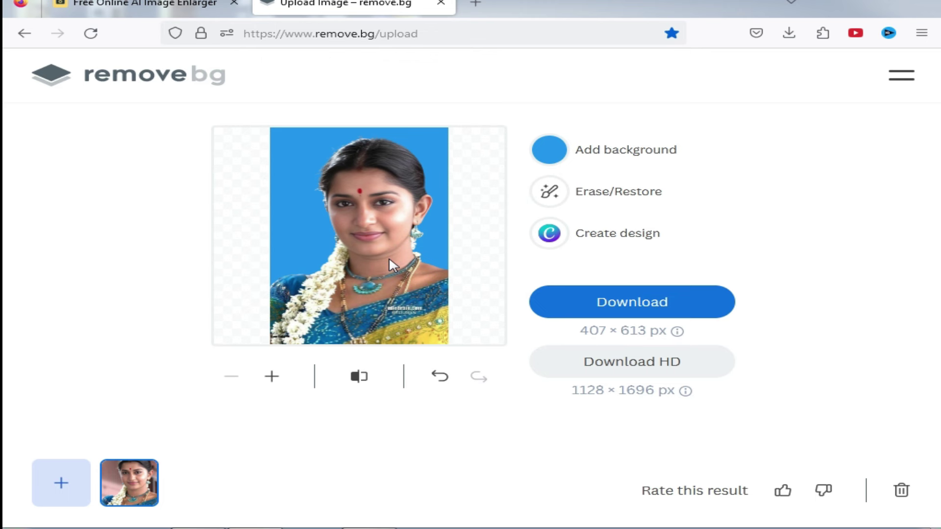
# Drag the downloaded blue-background portrait from Firefox's downloads into Photoshop as Layer 0.
pyautogui.click(789, 34)
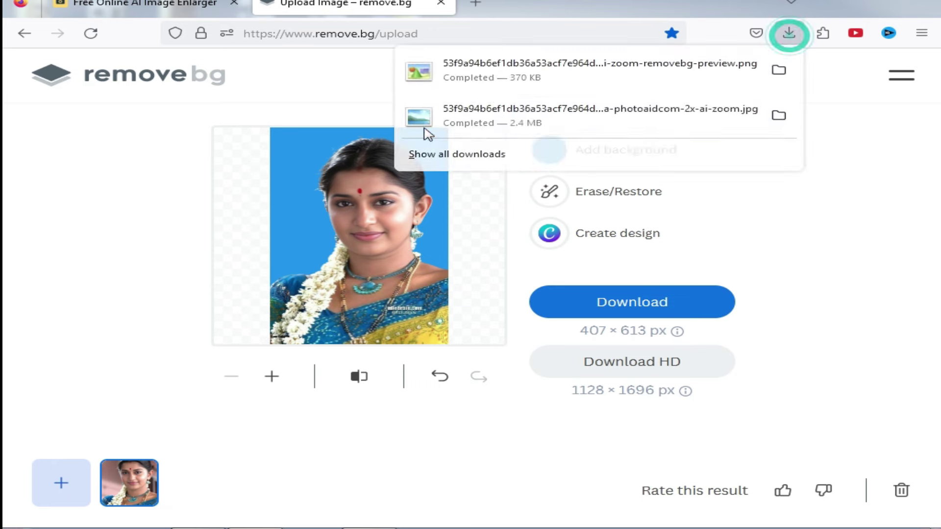
pyautogui.moveTo(491, 76); pyautogui.dragTo(321, 78)
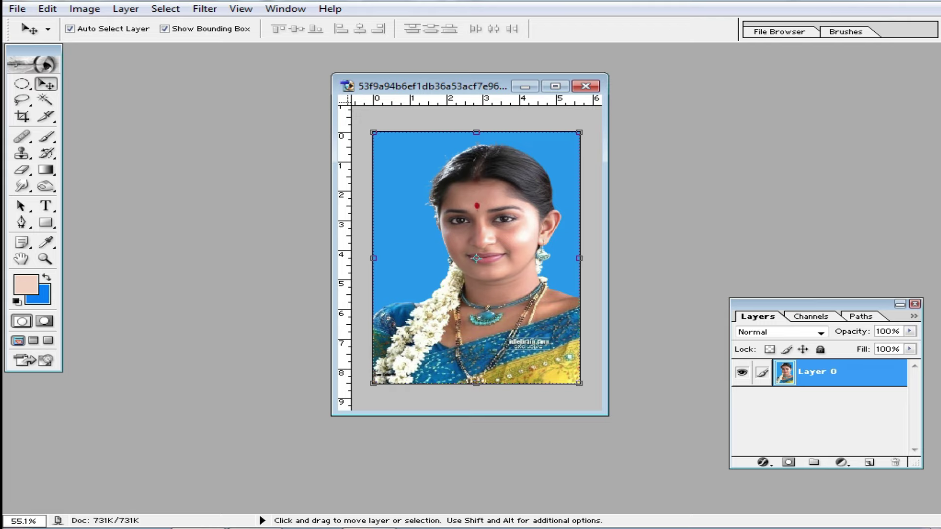
pyautogui.click(253, 451)
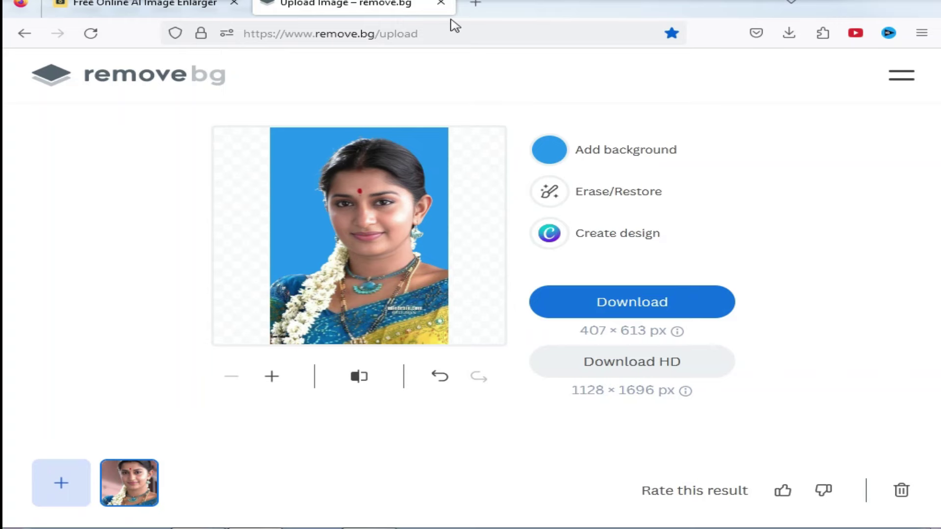
pyautogui.click(475, 4)
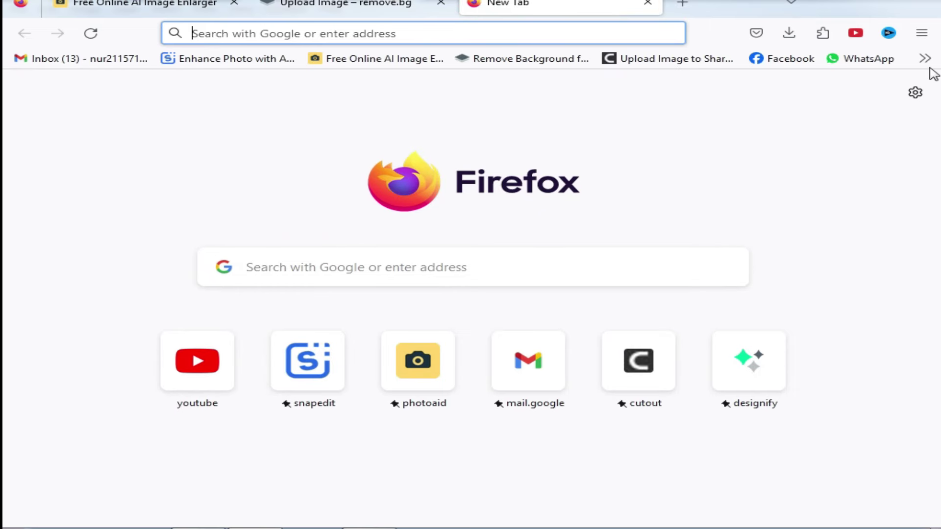
# Go from the cutout.pro bookmark to Passport Photo Maker and begin an image upload.
pyautogui.click(652, 65)
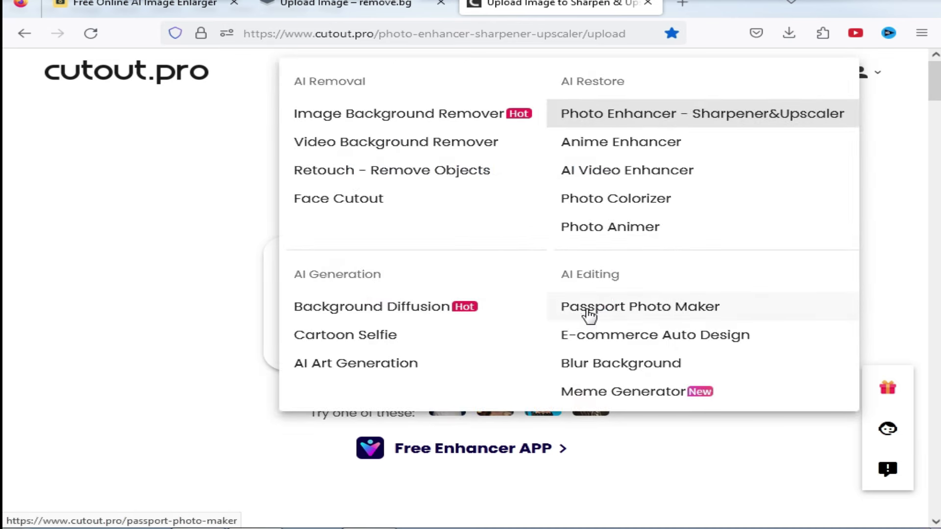
pyautogui.click(647, 313)
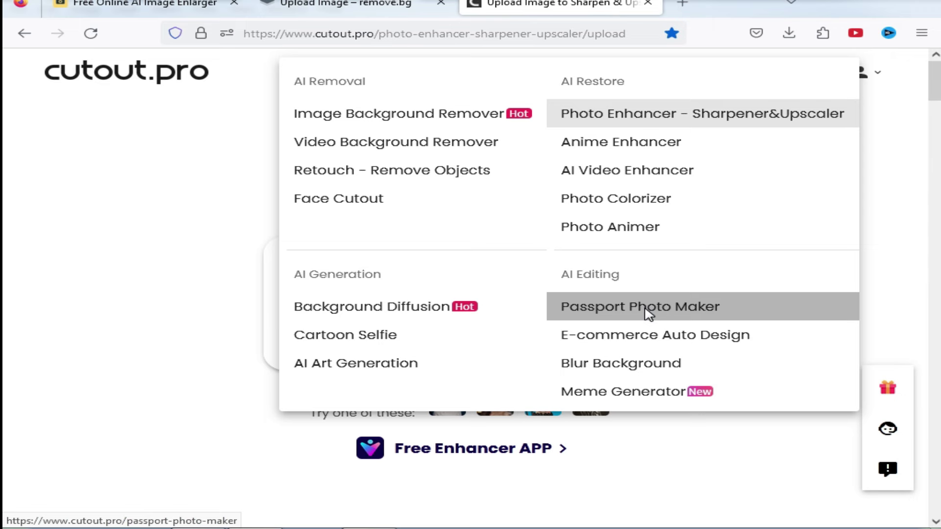
pyautogui.scroll(-5, 375, 286)
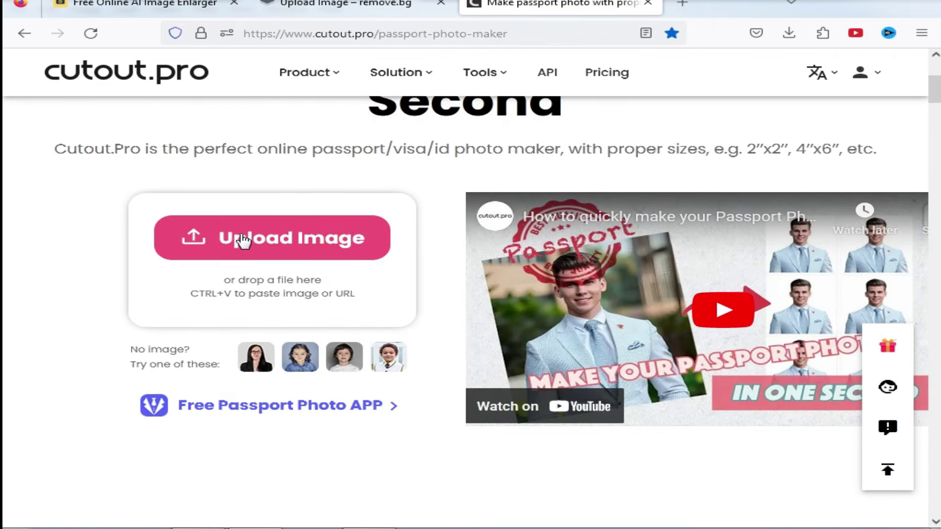
pyautogui.click(270, 241)
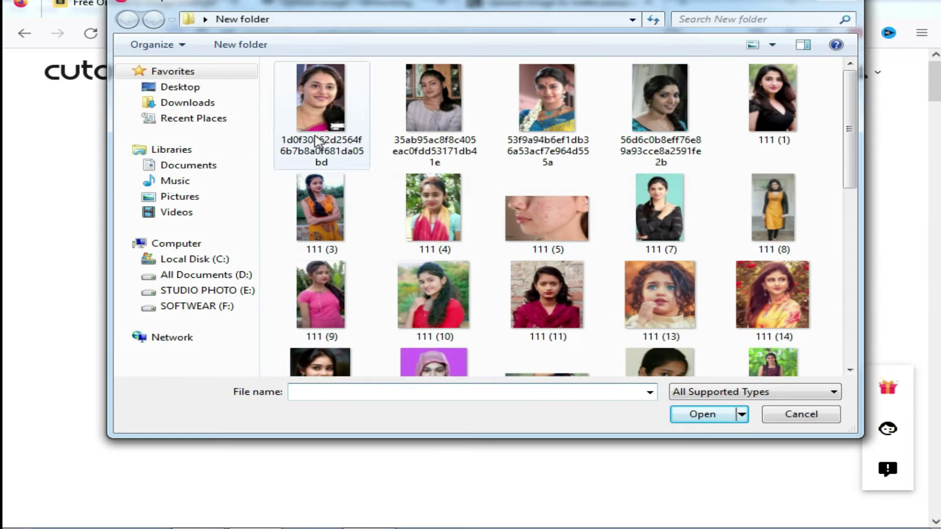
# Upload the removebg blue-background portrait from the Downloads folder.
pyautogui.click(212, 104)
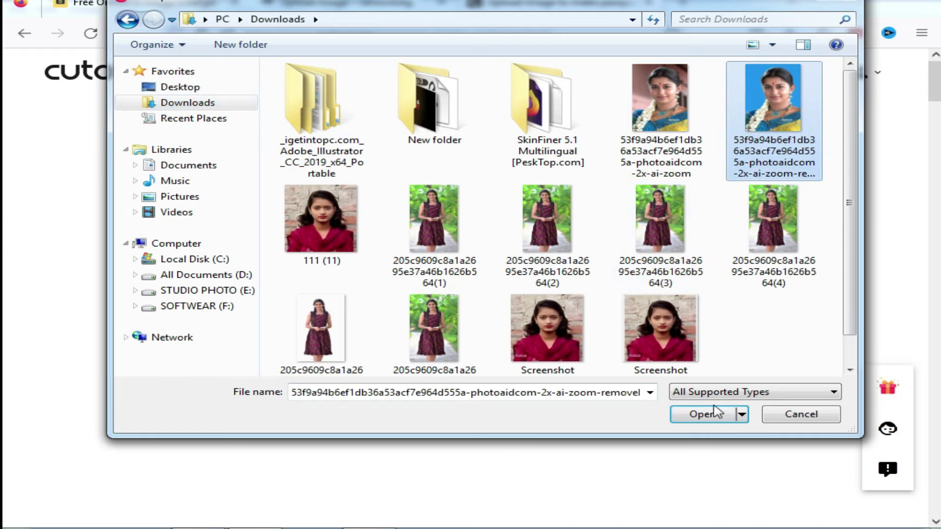
pyautogui.click(702, 415)
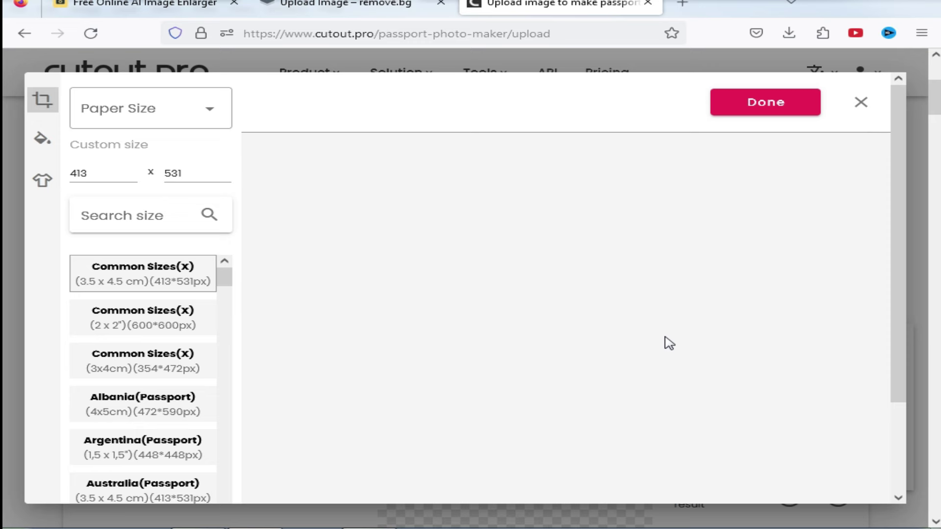
# Set the passport layout's paper size to A4 (29.7 x 21 cm).
pyautogui.scroll(-2, 712, 363)
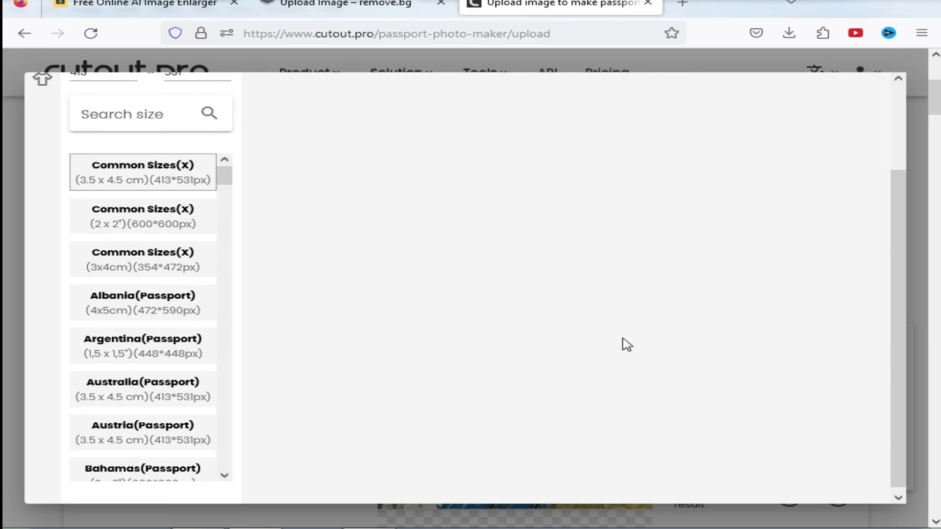
pyautogui.scroll(2, 623, 343)
pyautogui.scroll(-2, 680, 336)
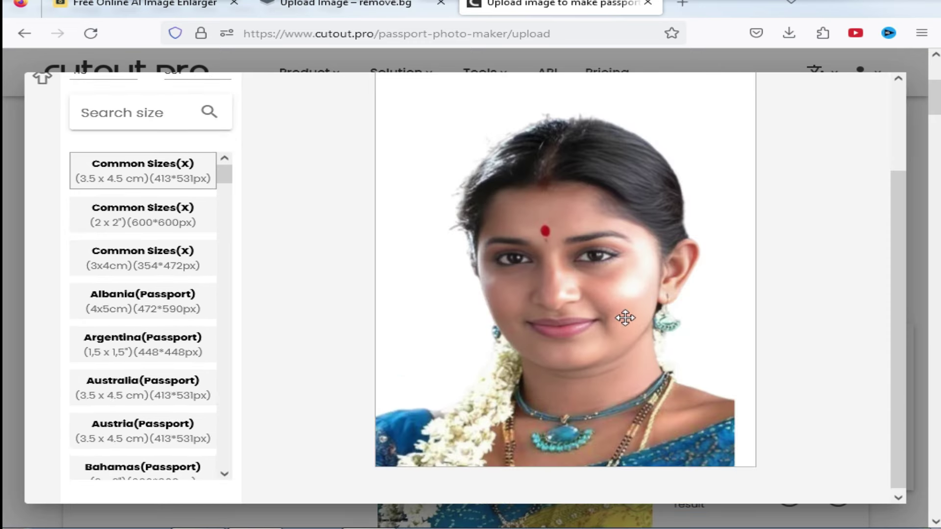
pyautogui.scroll(2, 616, 324)
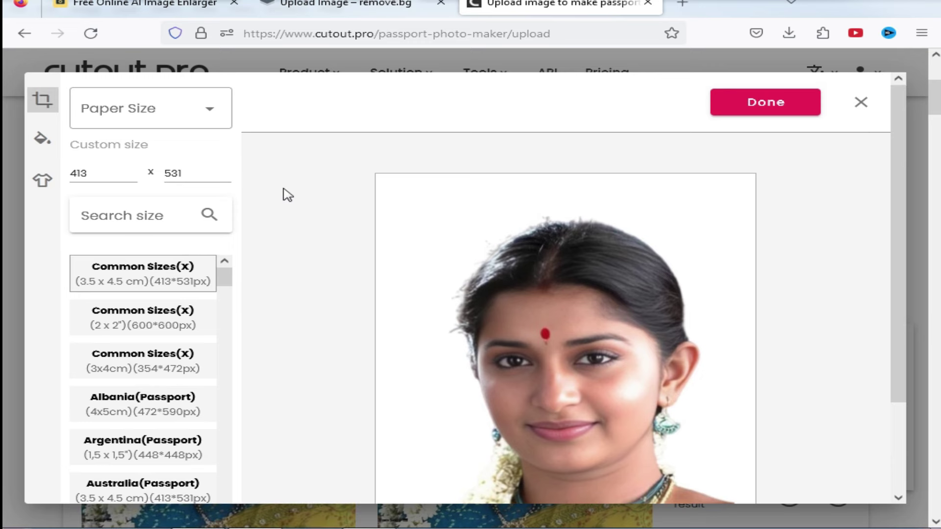
pyautogui.click(214, 109)
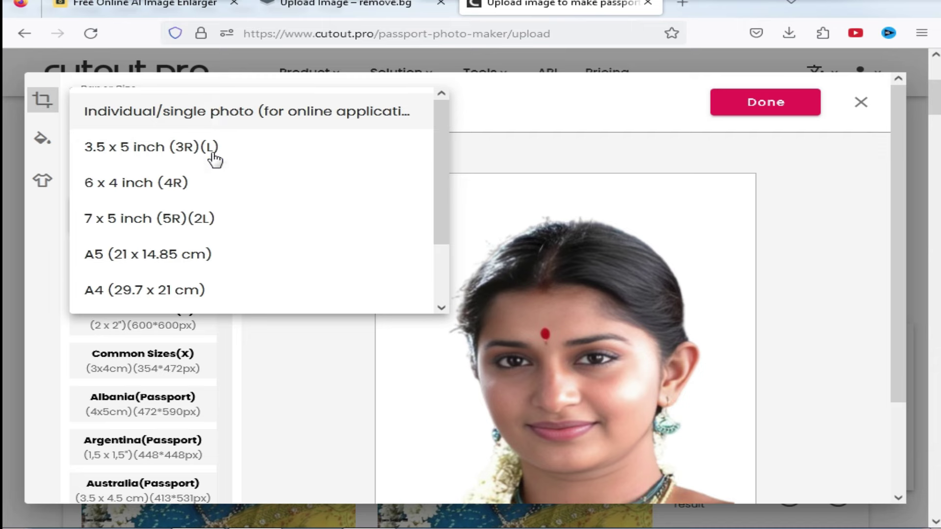
pyautogui.click(154, 294)
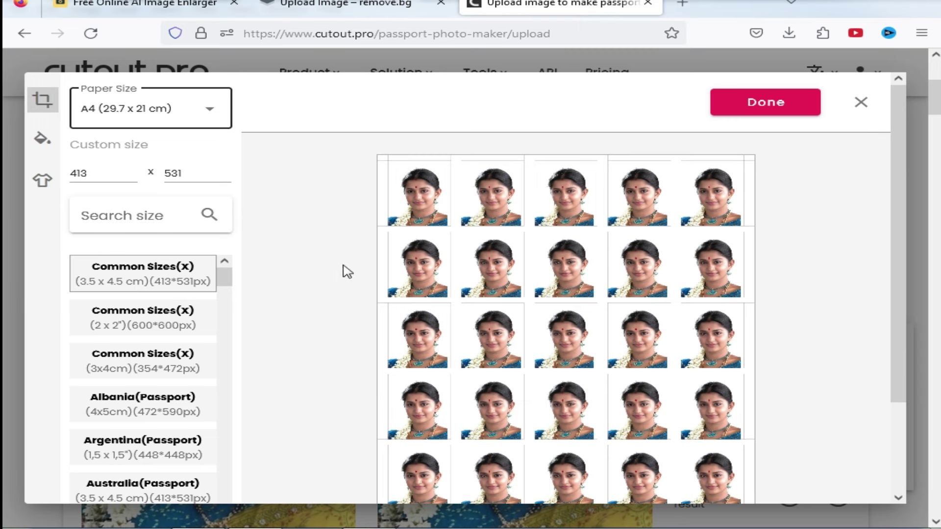
# Apply the Bangladesh (Passport) 4x5 cm photo size and generate the A4 sheet.
pyautogui.scroll(-2, 164, 259)
pyautogui.scroll(2, 160, 290)
pyautogui.moveTo(890, 277); pyautogui.dragTo(908, 347)
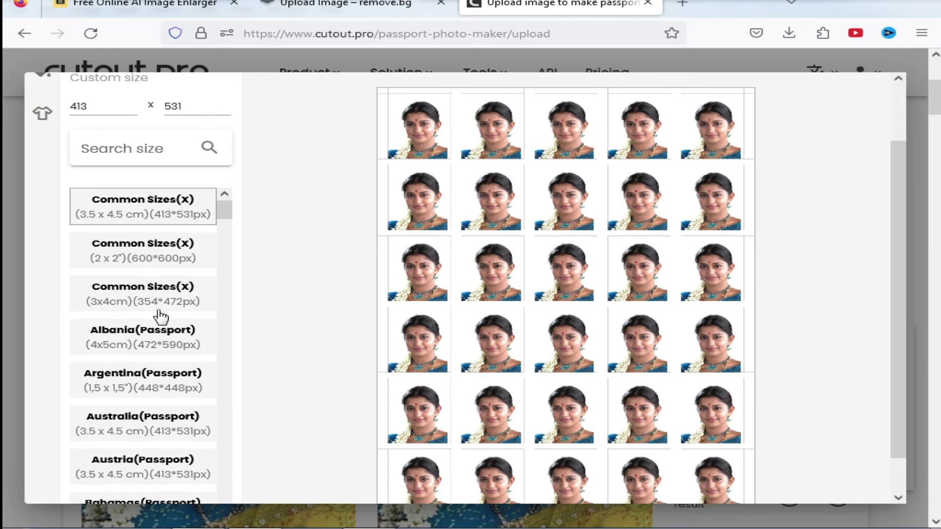
pyautogui.scroll(-2, 167, 342)
pyautogui.scroll(-2, 169, 346)
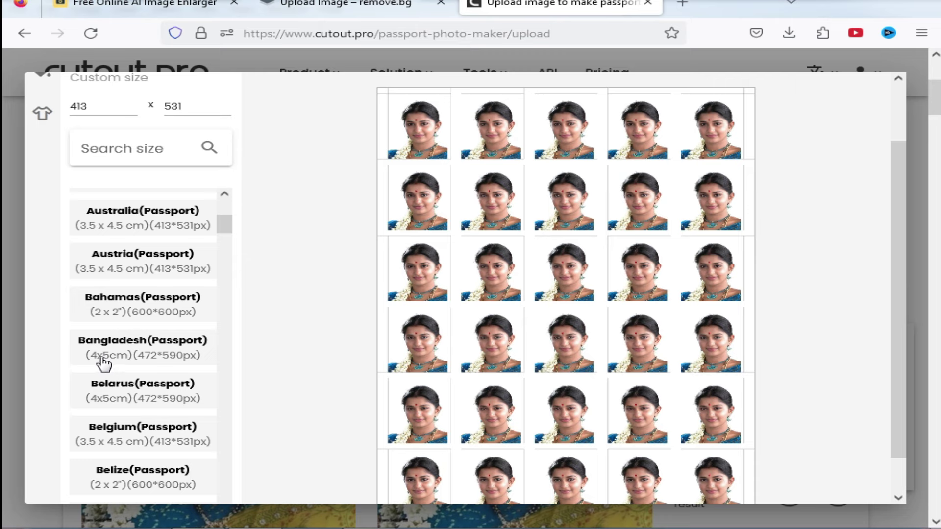
pyautogui.click(137, 358)
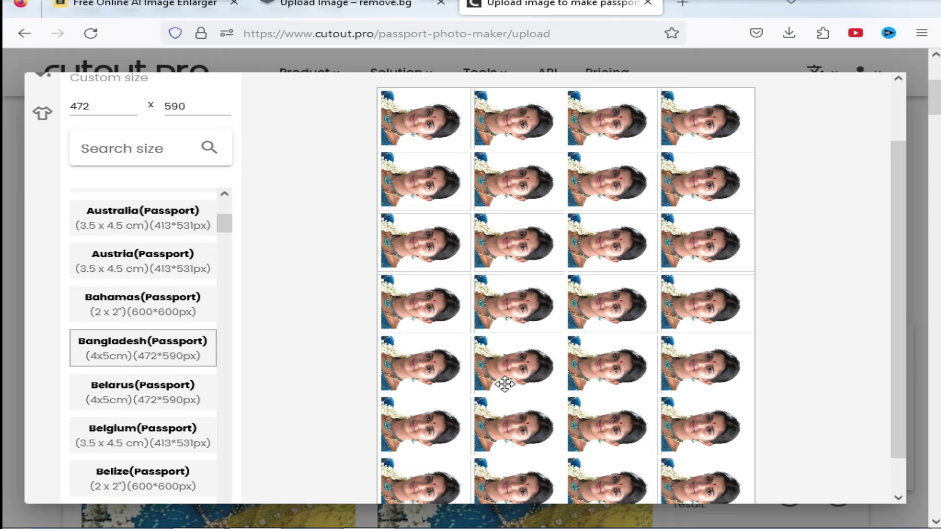
pyautogui.scroll(-2, 657, 336)
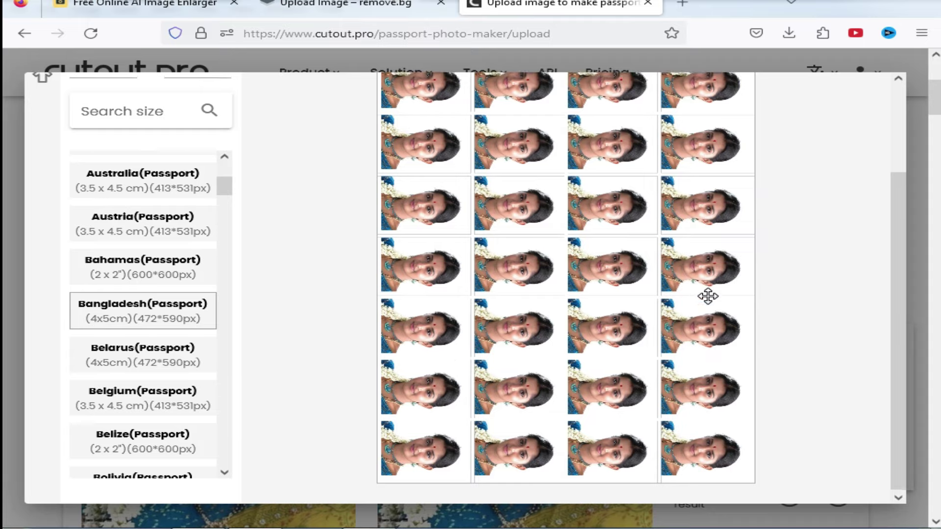
pyautogui.scroll(4, 638, 289)
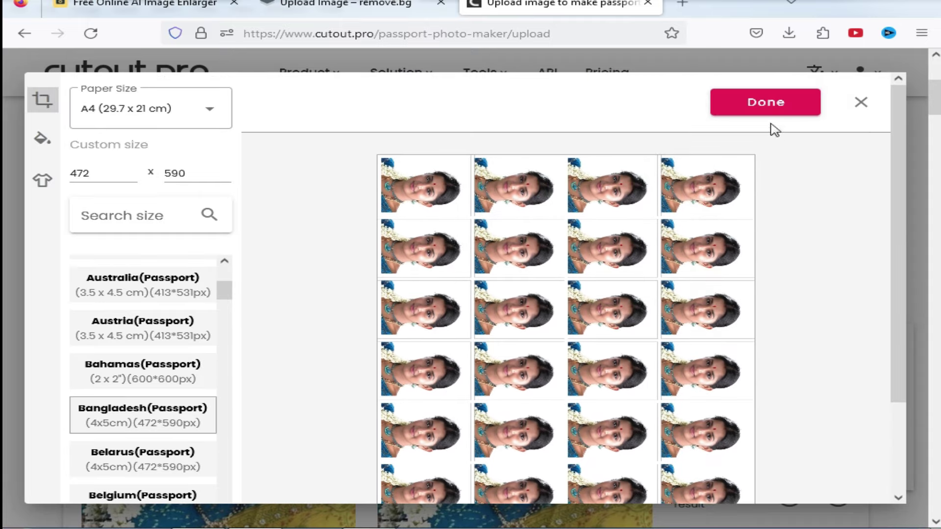
pyautogui.click(768, 109)
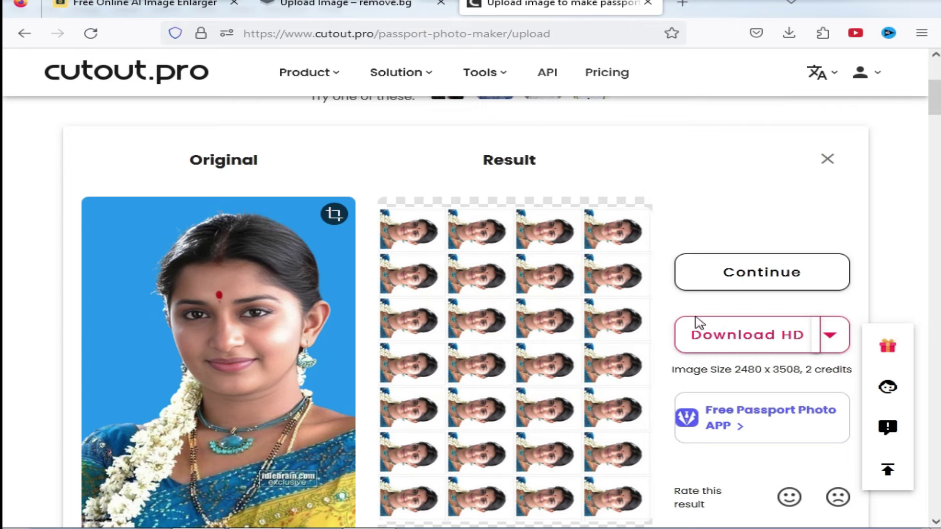
# Download the high-resolution A4 passport photo sheet and open it in Windows Photo Viewer.
pyautogui.click(737, 345)
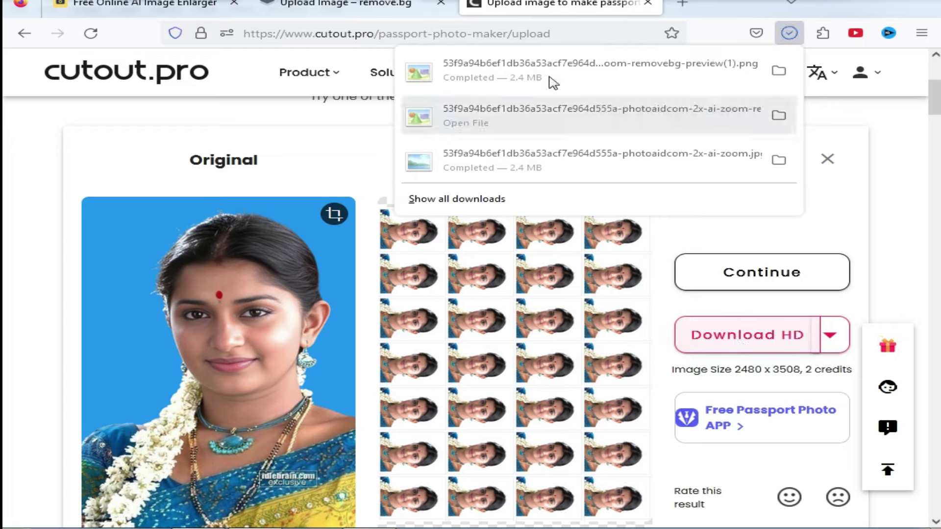
pyautogui.click(784, 120)
pyautogui.scroll(5, 531, 224)
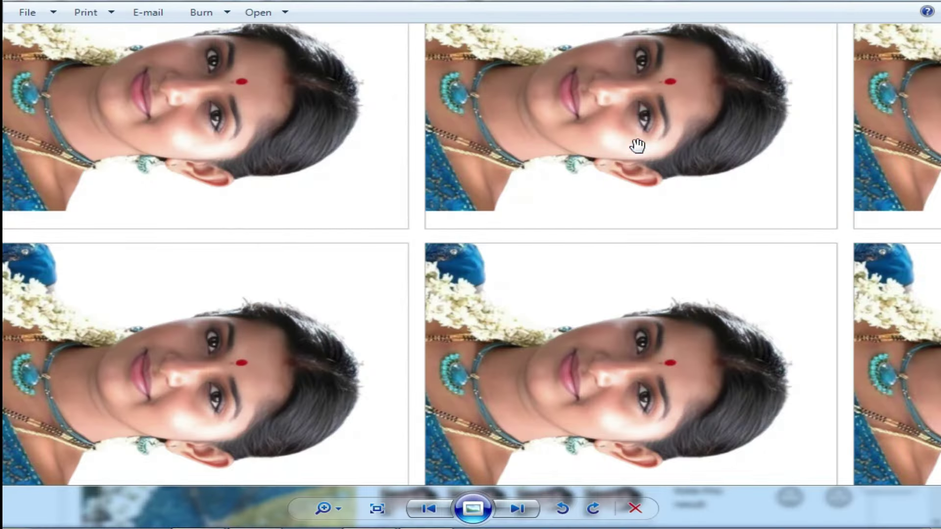
# Zoom and pan around the tiled passport sheet, then close Windows Photo Viewer.
pyautogui.moveTo(637, 146); pyautogui.dragTo(622, 302)
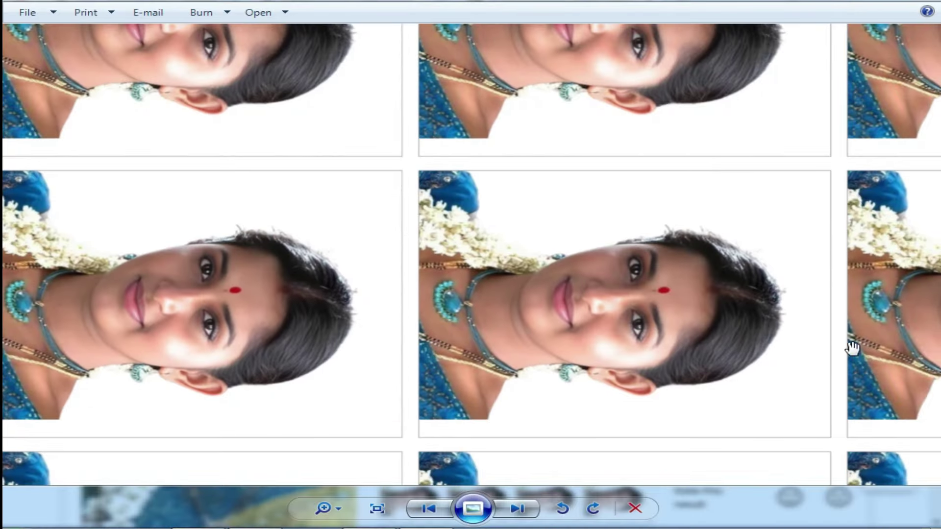
pyautogui.scroll(1, 580, 142)
pyautogui.scroll(-2, 584, 157)
pyautogui.scroll(-2, 420, 185)
pyautogui.scroll(-2, 420, 185)
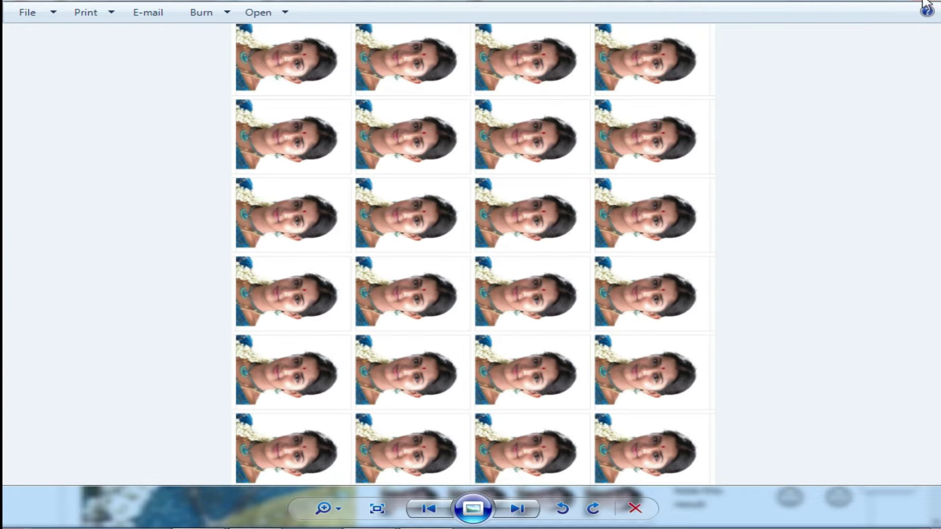
pyautogui.click(926, 4)
pyautogui.scroll(-3, 705, 306)
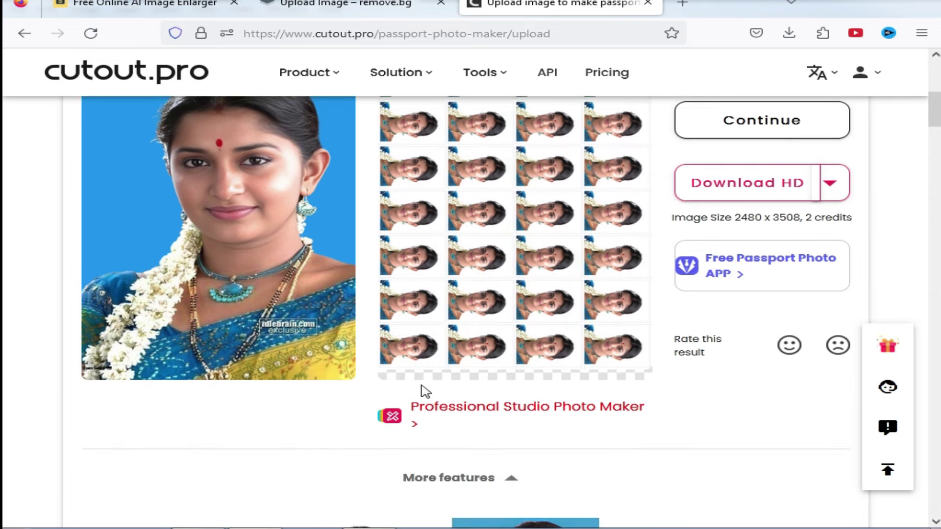
# Scroll the Passport Photo Maker page back to the top to reach the Product tool menu.
pyautogui.scroll(4, 611, 218)
pyautogui.scroll(2, 384, 151)
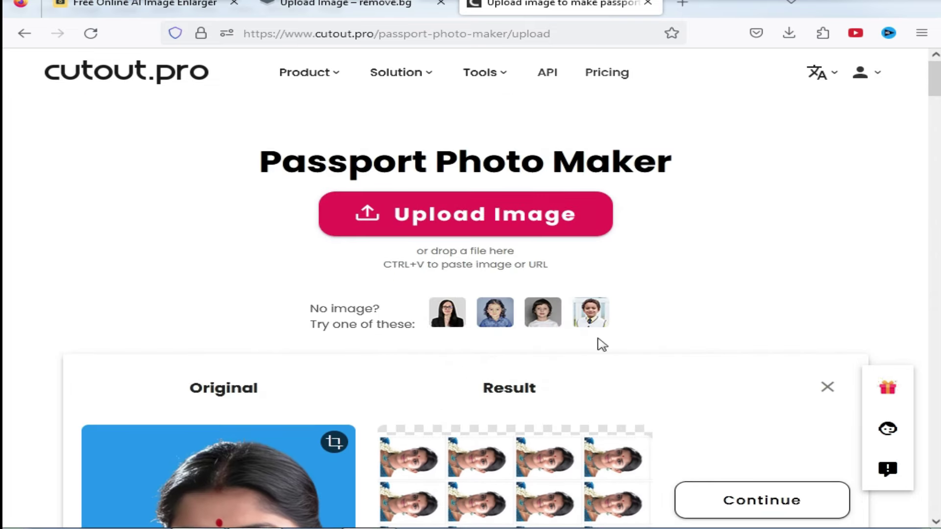
pyautogui.scroll(-5, 525, 329)
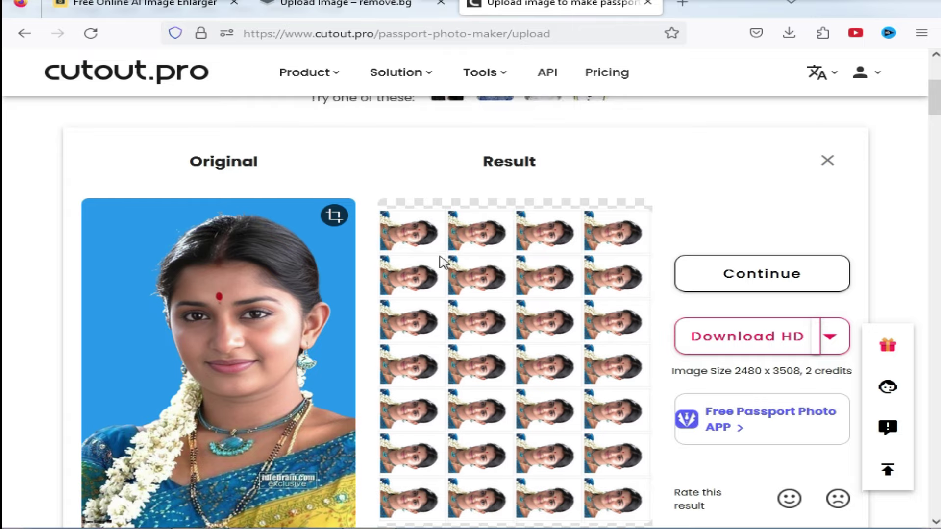
pyautogui.scroll(2, 594, 237)
pyautogui.scroll(3, 515, 204)
pyautogui.moveTo(309, 72)
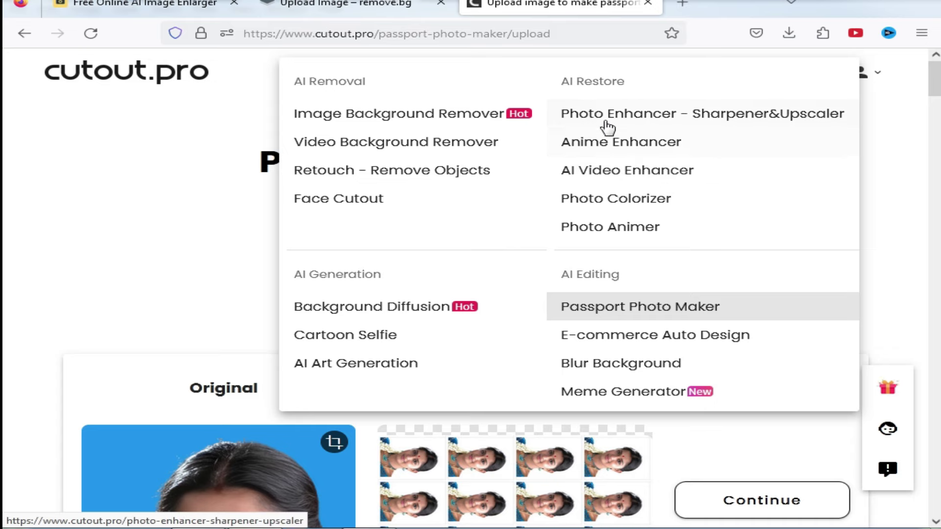
# Go to the Photo Enhancer tool page and look over it.
pyautogui.click(643, 118)
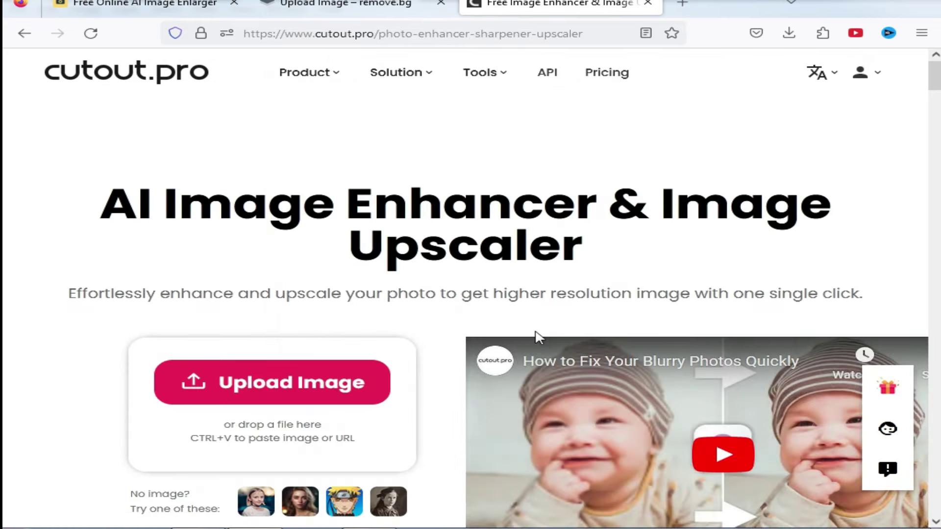
pyautogui.scroll(-3, 540, 337)
pyautogui.scroll(-1, 510, 338)
pyautogui.scroll(-1, 559, 295)
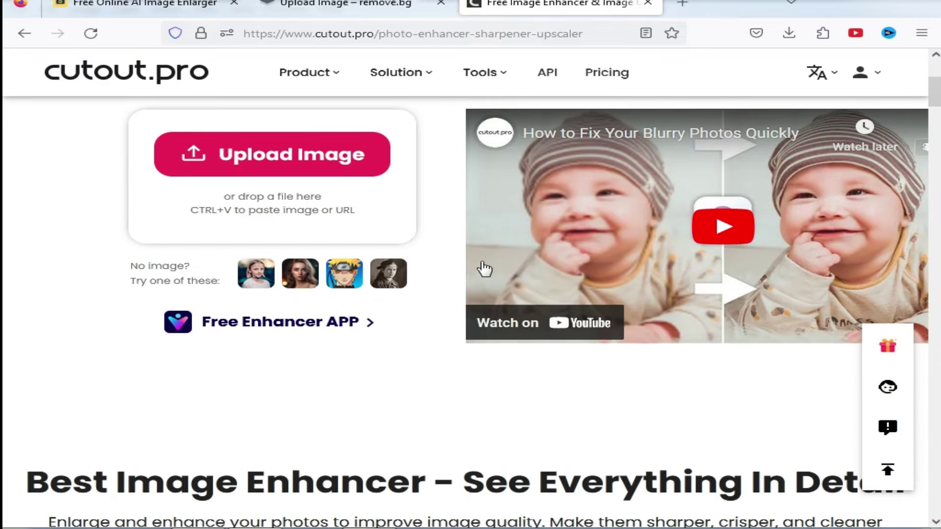
pyautogui.scroll(2, 483, 267)
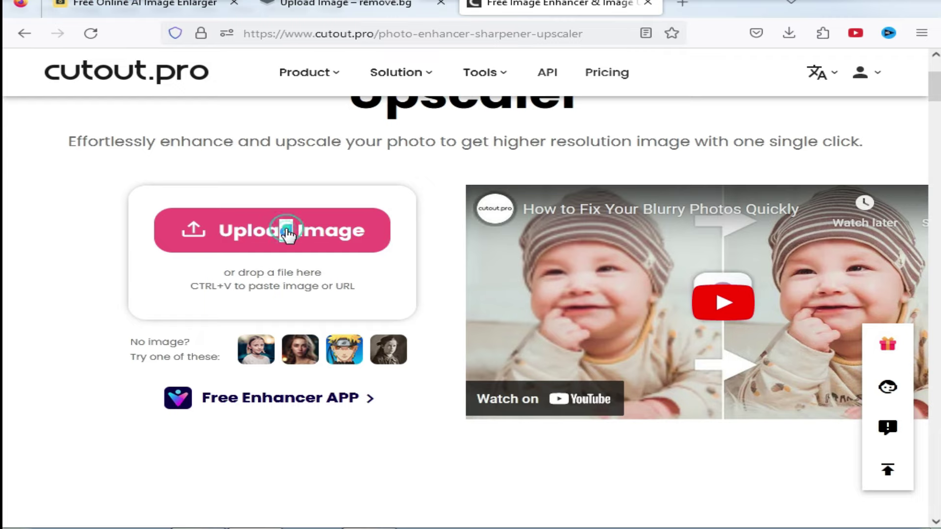
# Upload the photo 111 (7) from Desktop > New folder for enhancement.
pyautogui.click(289, 233)
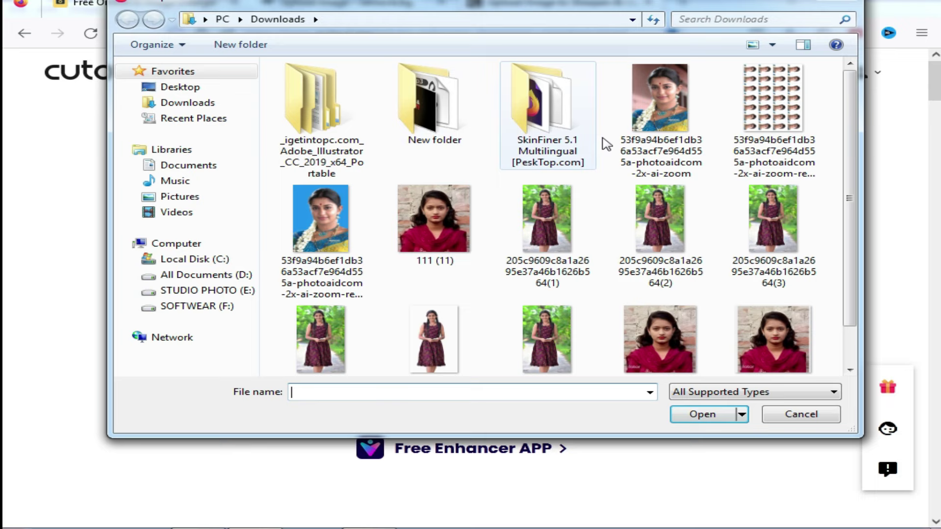
pyautogui.click(180, 89)
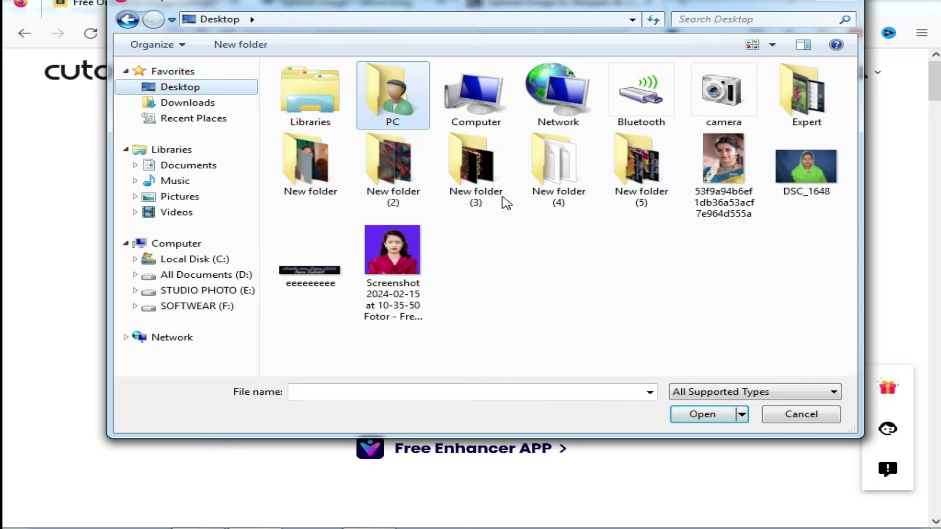
pyautogui.doubleClick(315, 178)
pyautogui.scroll(-10, 733, 313)
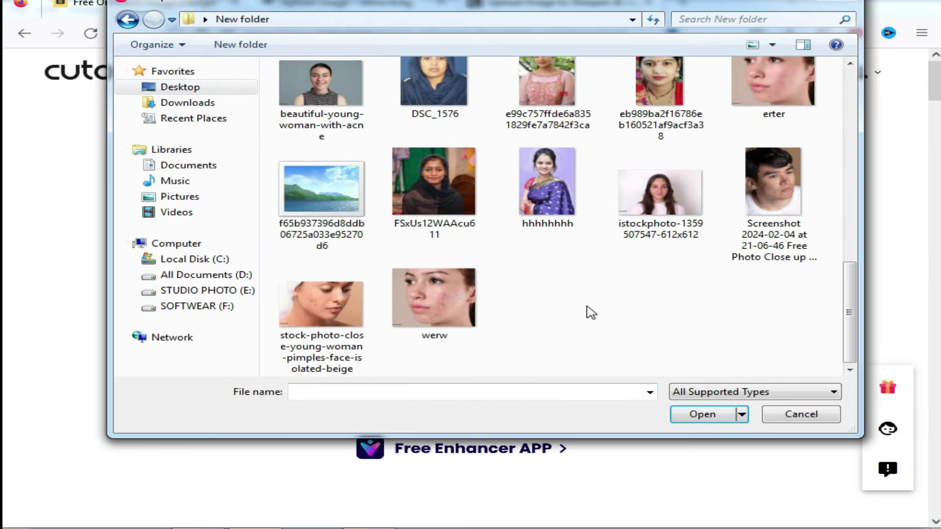
pyautogui.scroll(3, 590, 313)
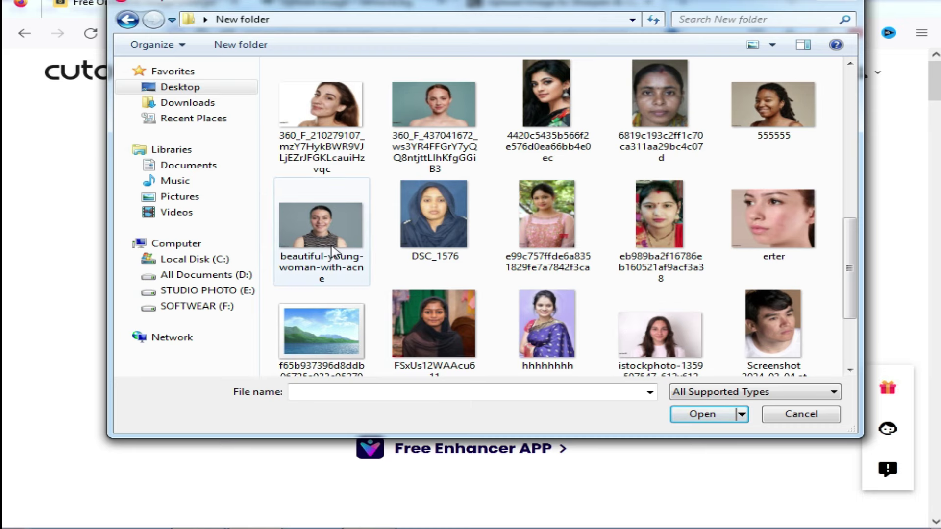
pyautogui.scroll(4, 331, 250)
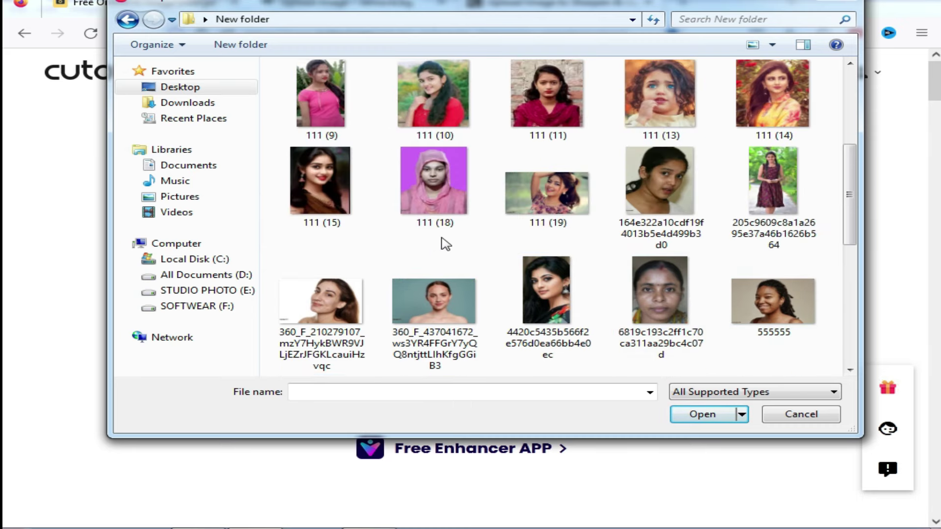
pyautogui.scroll(4, 445, 244)
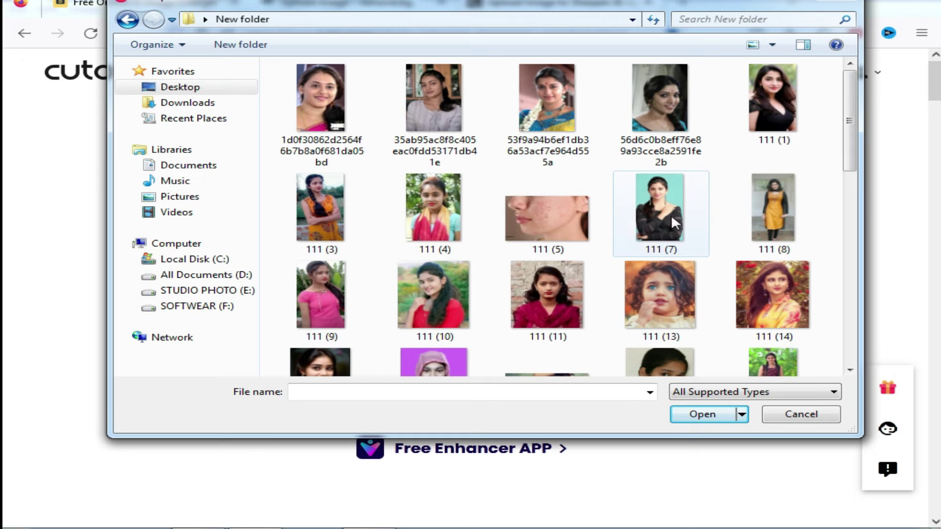
pyautogui.doubleClick(659, 193)
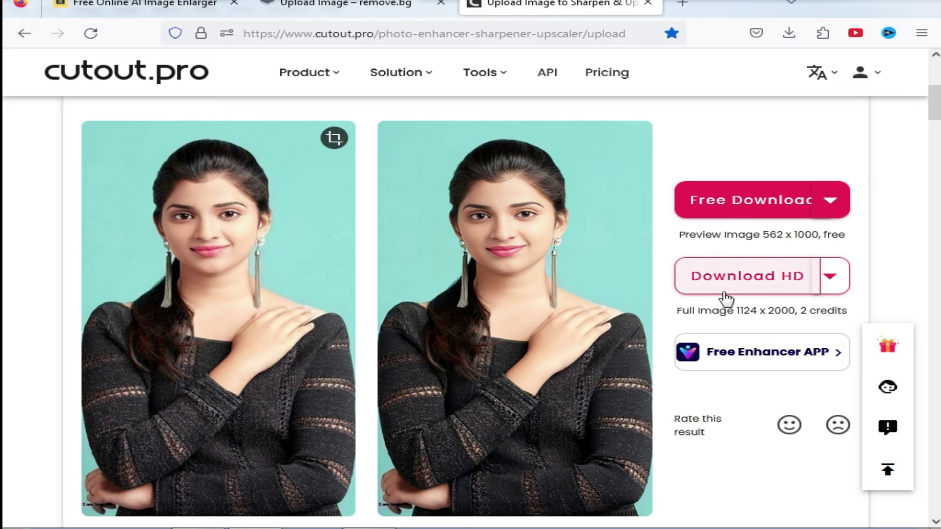
# After HD is refused for insufficient credits, download the free 111 (7).png and drag it into Photoshop.
pyautogui.click(771, 283)
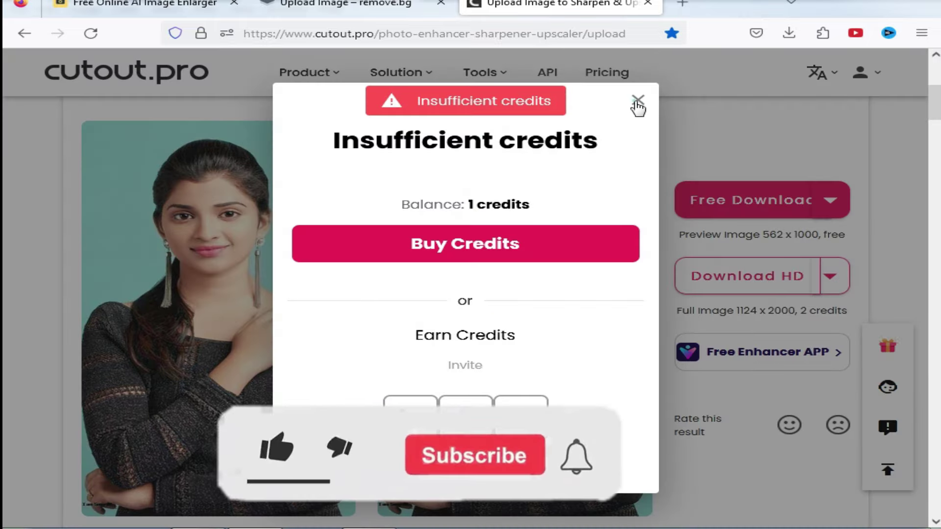
pyautogui.click(638, 103)
pyautogui.click(778, 201)
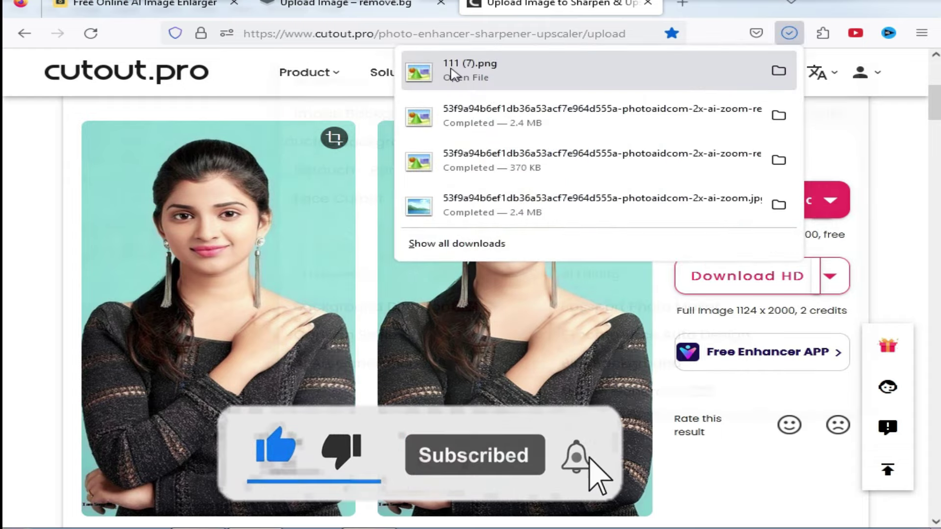
pyautogui.moveTo(453, 75); pyautogui.dragTo(563, 240)
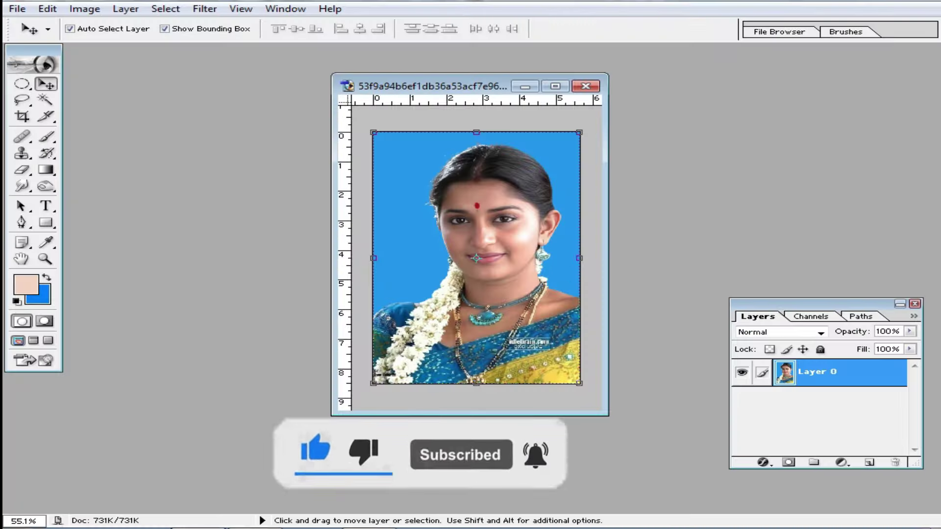
# Open the original 111 (7).jpg and place it beside the enhanced PNG.
pyautogui.doubleClick(645, 220)
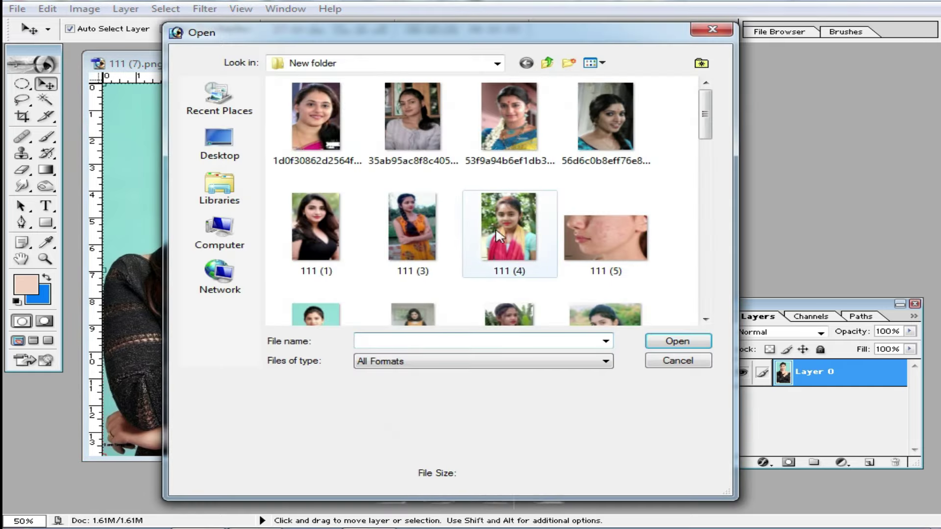
pyautogui.click(578, 264)
pyautogui.scroll(-3, 579, 267)
pyautogui.click(316, 174)
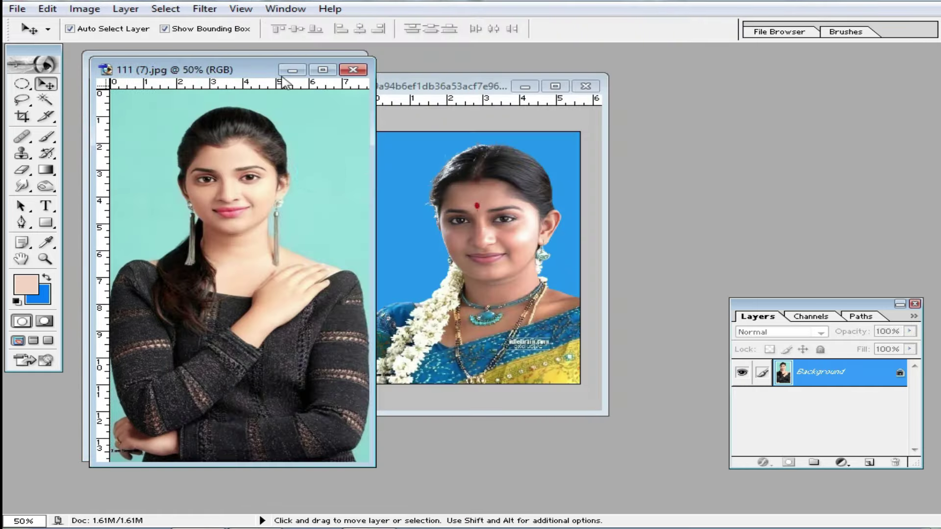
pyautogui.moveTo(283, 71); pyautogui.dragTo(665, 74)
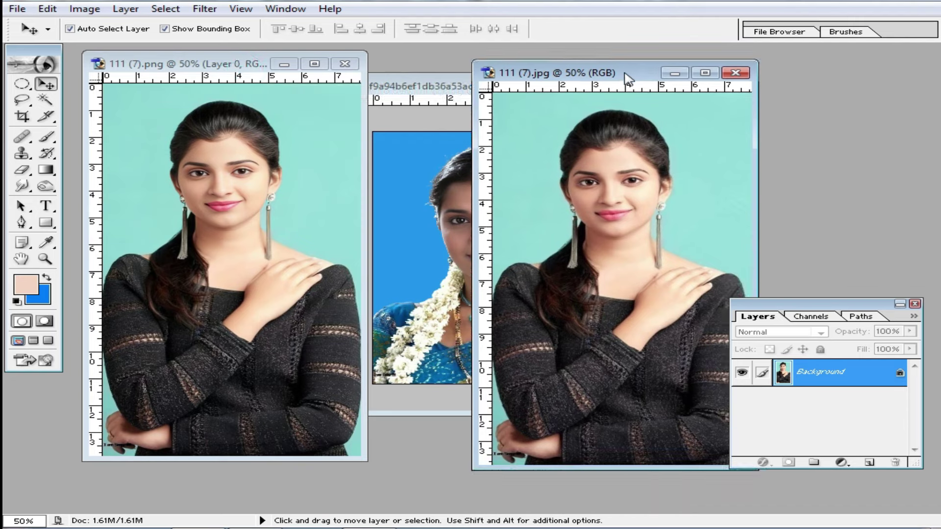
# Zoom into the original JPG's nose and lips at full-window size.
pyautogui.click(621, 229)
pyautogui.click(630, 277)
pyautogui.click(630, 277)
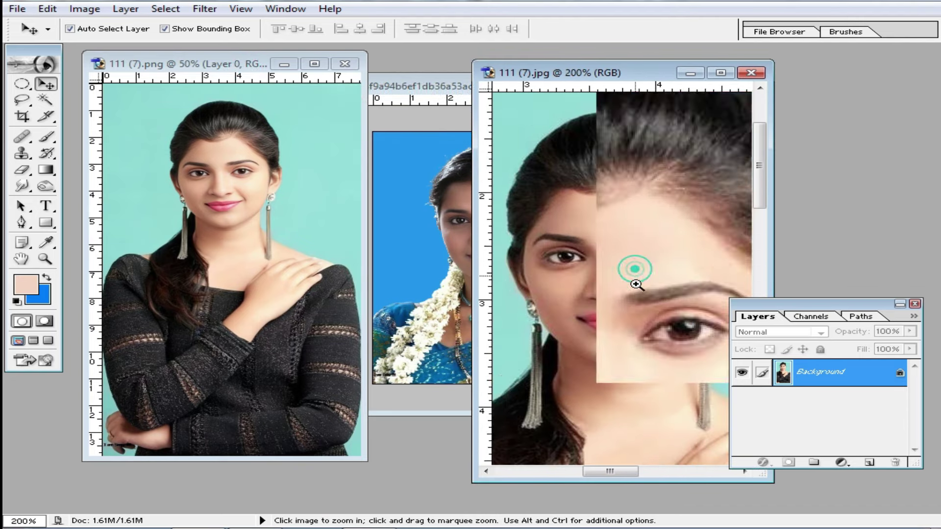
pyautogui.click(626, 301)
pyautogui.click(617, 353)
pyautogui.scroll(-3, 681, 226)
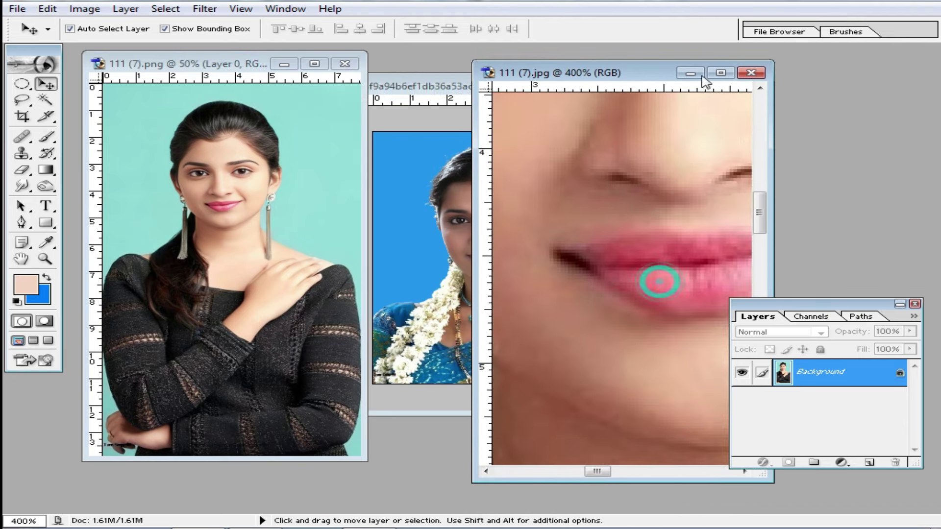
pyautogui.doubleClick(636, 69)
pyautogui.keyDown('alt'); pyautogui.click(377, 241); pyautogui.keyUp('alt')
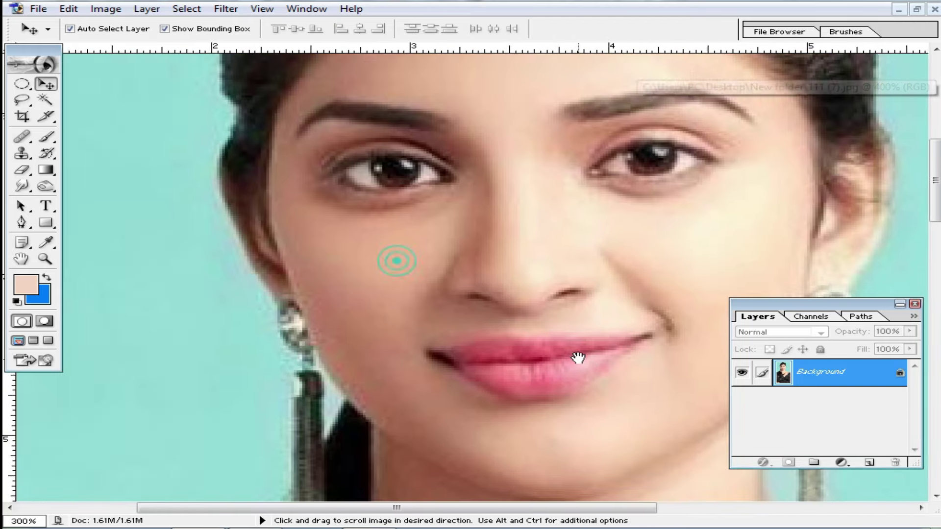
pyautogui.keyDown('ctrl'); pyautogui.click(551, 267); pyautogui.keyUp('ctrl')
pyautogui.moveTo(603, 357); pyautogui.dragTo(631, 252)
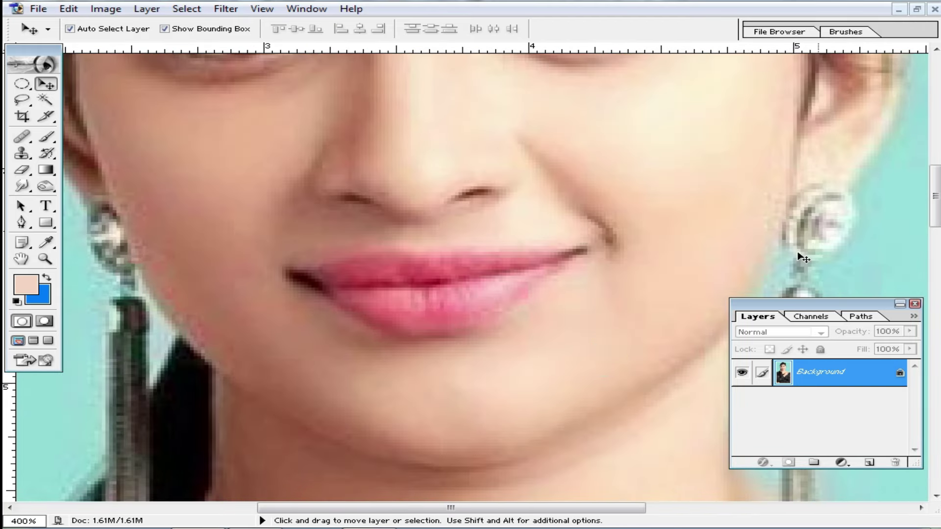
pyautogui.keyDown('ctrl'); pyautogui.click(465, 293); pyautogui.keyUp('ctrl')
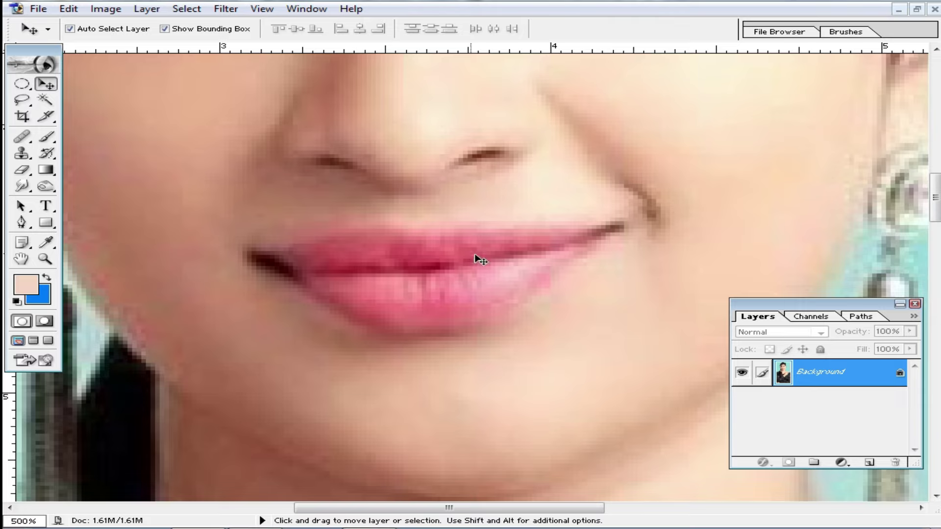
pyautogui.click(916, 9)
# Maximize the colorized PNG and inspect its lips and eyes up close.
pyautogui.click(250, 66)
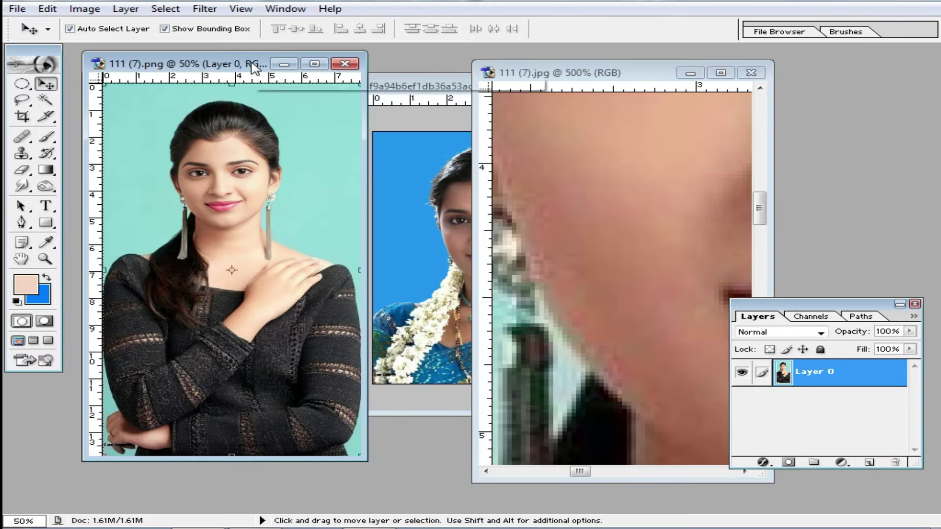
pyautogui.doubleClick(250, 63)
pyautogui.keyDown('ctrl'); pyautogui.click(458, 216); pyautogui.keyUp('ctrl')
pyautogui.keyDown('ctrl'); pyautogui.click(489, 266); pyautogui.keyUp('ctrl')
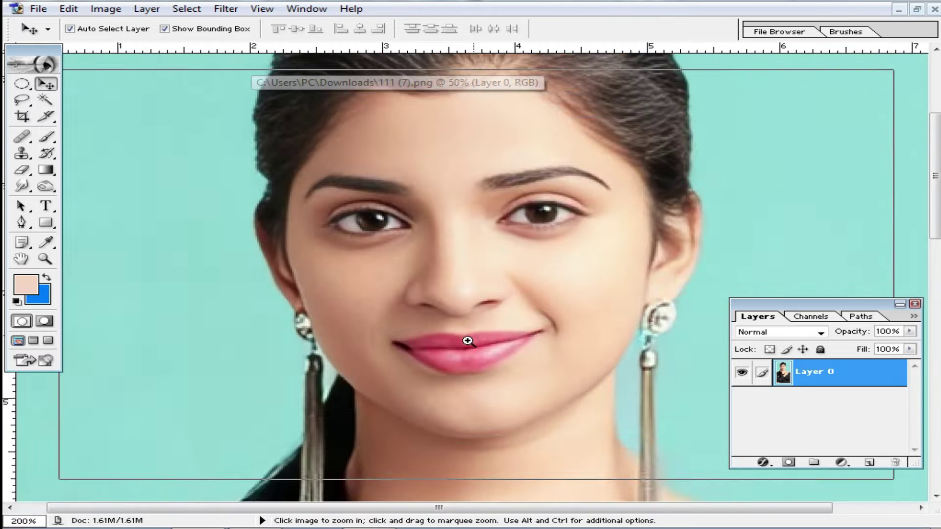
pyautogui.keyDown('ctrl'); pyautogui.click(466, 340); pyautogui.keyUp('ctrl')
pyautogui.moveTo(518, 401); pyautogui.dragTo(550, 311)
pyautogui.keyDown('ctrl'); pyautogui.click(406, 272); pyautogui.keyUp('ctrl')
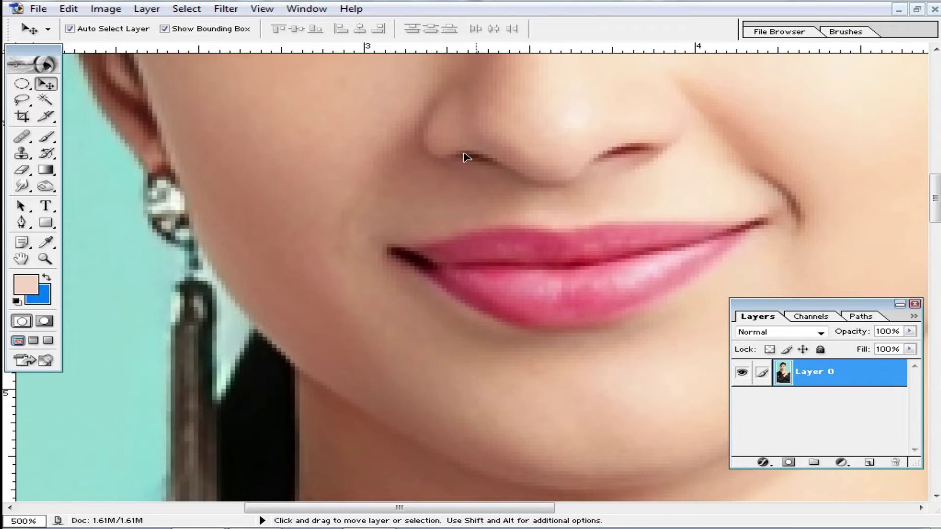
pyautogui.moveTo(580, 154); pyautogui.dragTo(525, 436)
pyautogui.keyDown('alt'); pyautogui.click(534, 254); pyautogui.keyUp('alt')
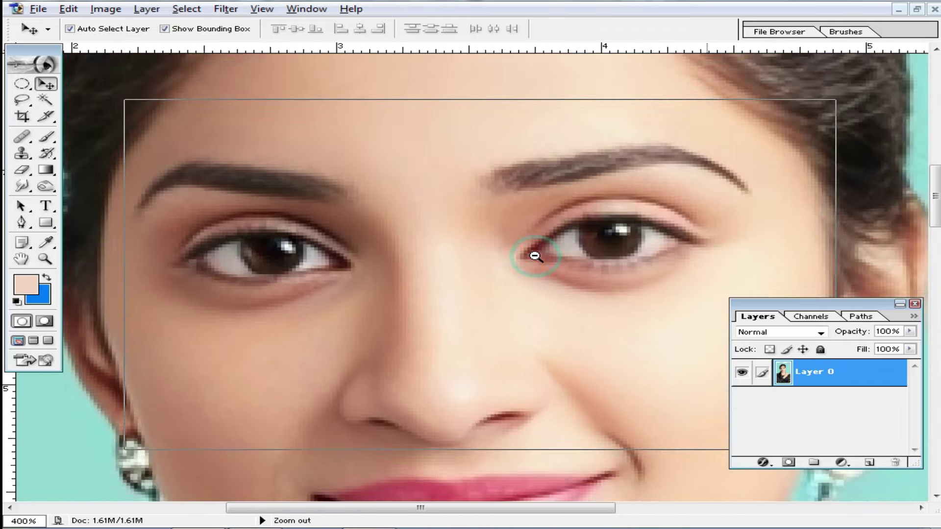
pyautogui.keyDown('alt'); pyautogui.click(505, 350); pyautogui.keyUp('alt')
pyautogui.keyDown('alt'); pyautogui.click(536, 300); pyautogui.keyUp('alt')
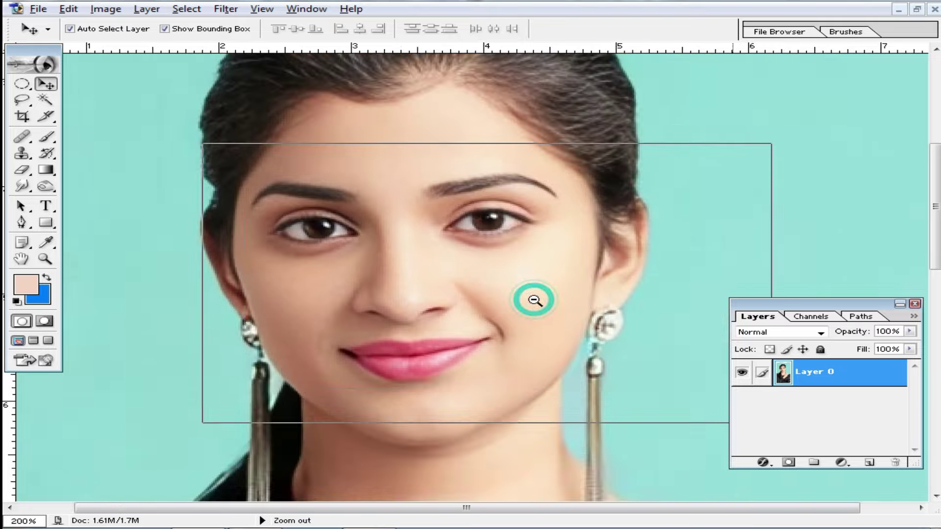
# Move the PNG portrait layer up to fill the empty top strip, checking the chin and lips.
pyautogui.keyDown('ctrl'); pyautogui.click(486, 291); pyautogui.keyUp('ctrl')
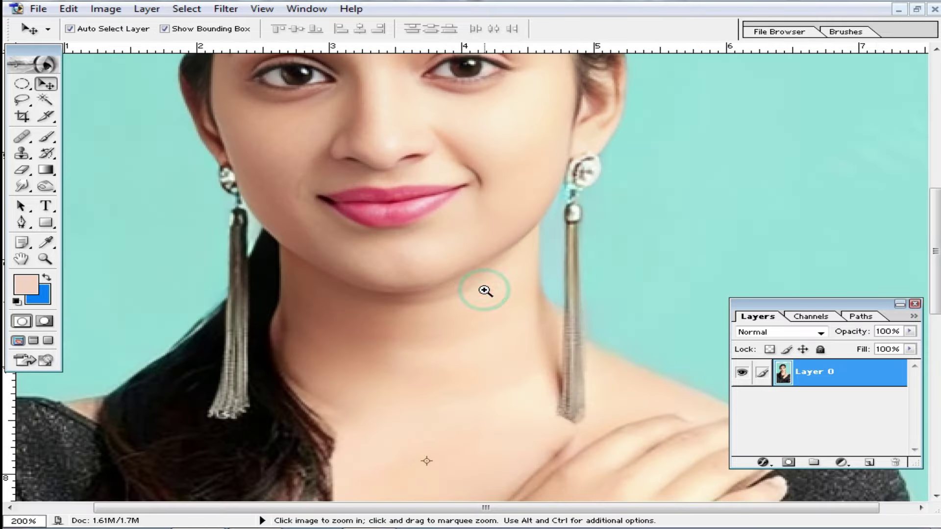
pyautogui.keyDown('ctrl'); pyautogui.click(443, 264); pyautogui.keyUp('ctrl')
pyautogui.moveTo(445, 252); pyautogui.dragTo(472, 417)
pyautogui.keyDown('alt'); pyautogui.click(453, 360); pyautogui.keyUp('alt')
pyautogui.keyDown('alt'); pyautogui.click(454, 360); pyautogui.keyUp('alt')
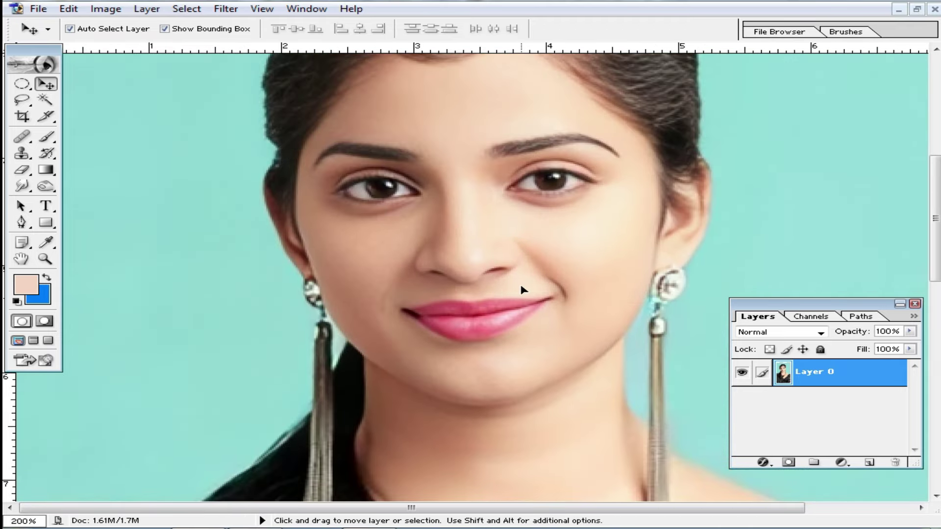
pyautogui.keyDown('alt'); pyautogui.click(522, 290); pyautogui.keyUp('alt')
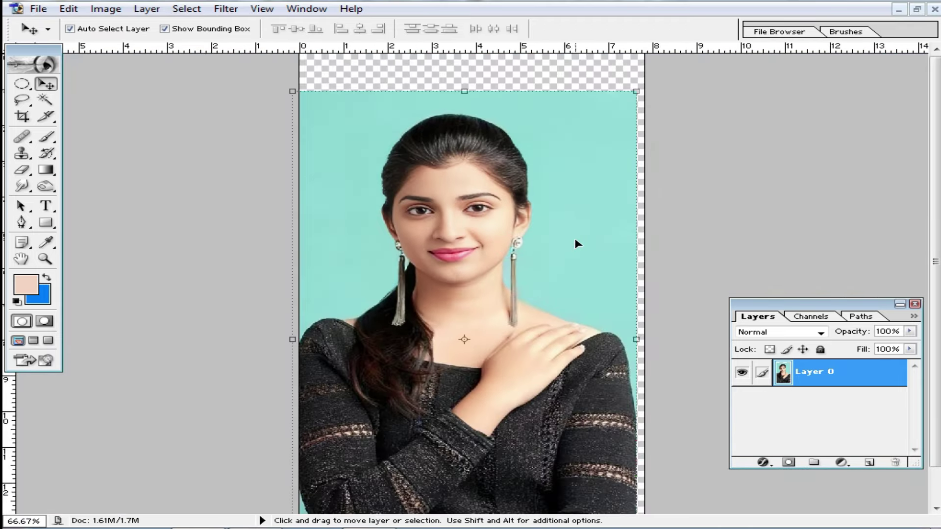
pyautogui.moveTo(505, 234); pyautogui.dragTo(521, 198)
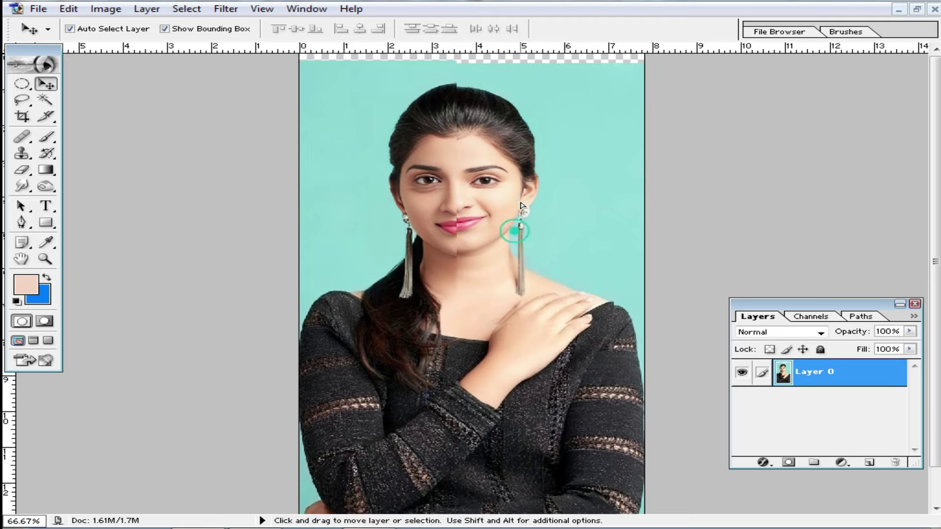
pyautogui.keyDown('ctrl'); pyautogui.click(450, 258); pyautogui.keyUp('ctrl')
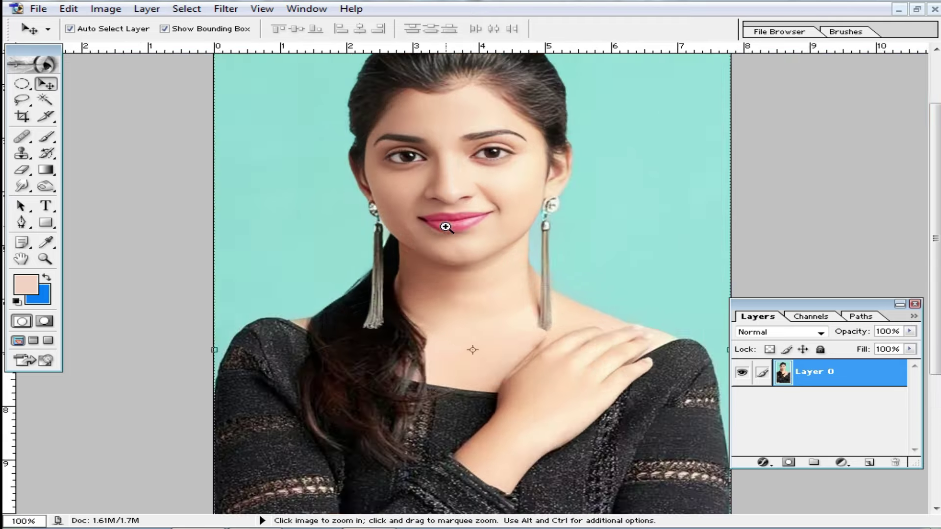
pyautogui.keyDown('ctrl'); pyautogui.click(466, 267); pyautogui.keyUp('ctrl')
pyautogui.keyDown('alt'); pyautogui.click(505, 279); pyautogui.keyUp('alt')
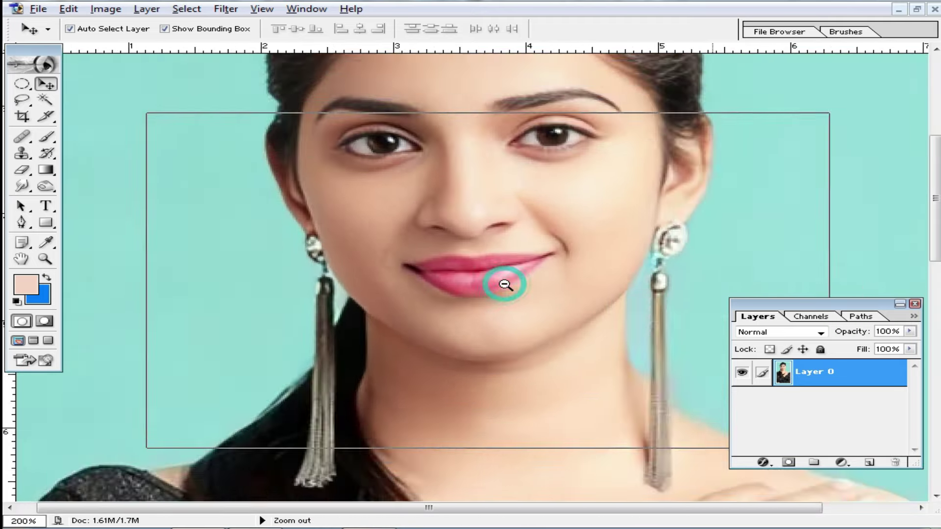
# Restore the windows side by side, zoom out the JPG, and bring the blue-background portrait forward.
pyautogui.click(918, 9)
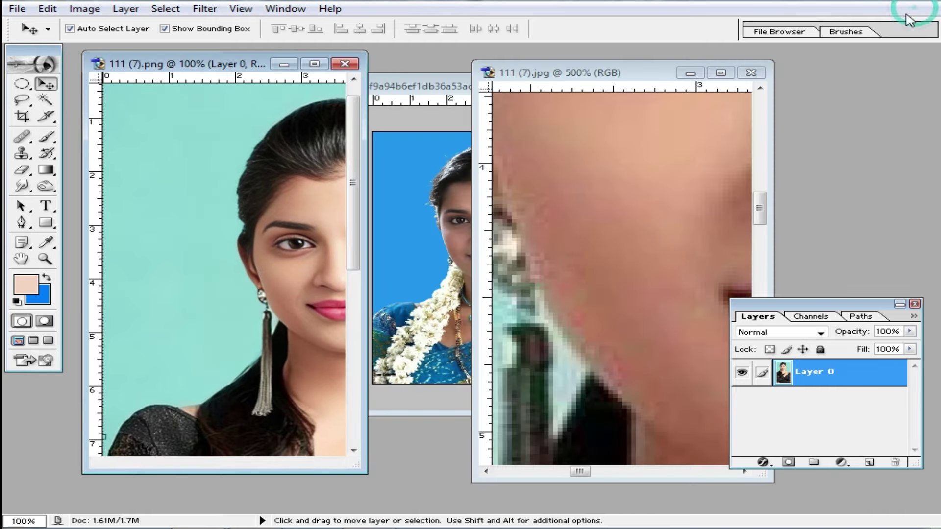
pyautogui.click(599, 218)
pyautogui.keyDown('alt'); pyautogui.click(655, 328); pyautogui.keyUp('alt')
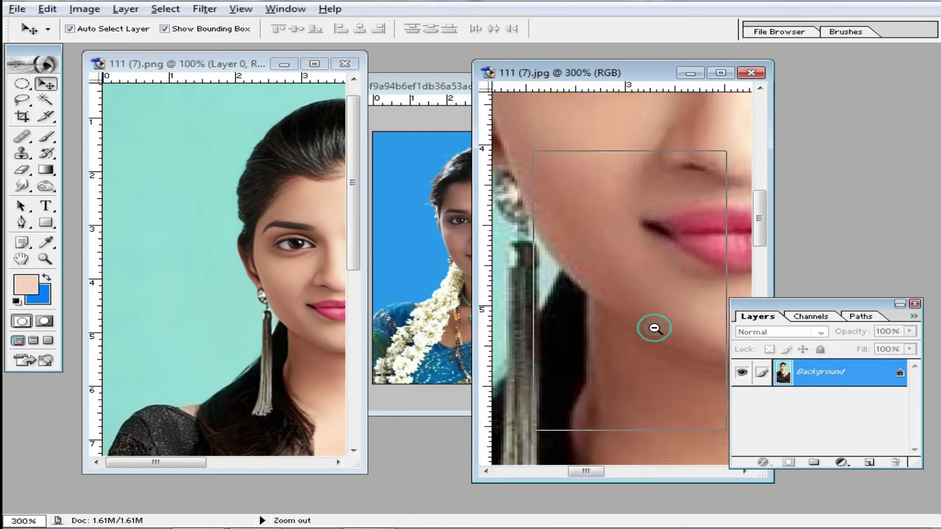
pyautogui.keyDown('alt'); pyautogui.click(651, 326); pyautogui.keyUp('alt')
pyautogui.click(429, 219)
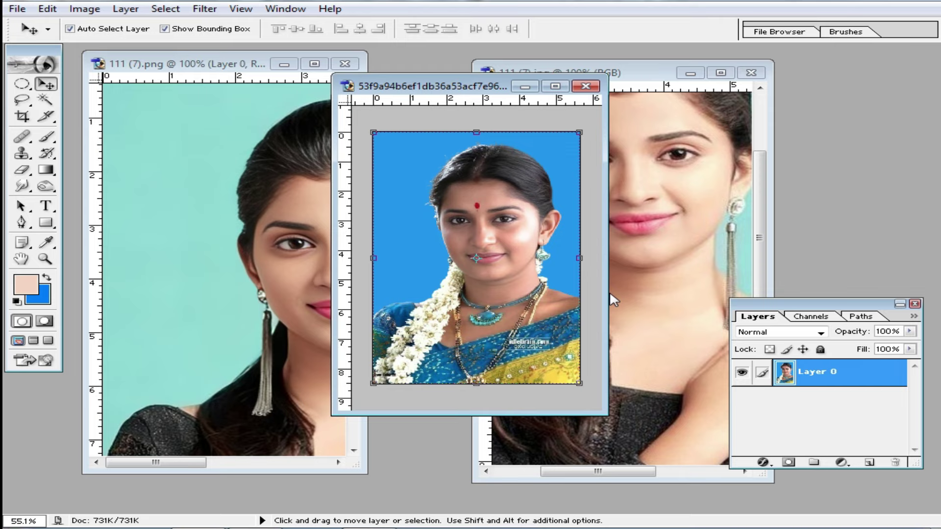
# Open two images from Desktop > PC > Downloads in Photoshop.
pyautogui.doubleClick(870, 225)
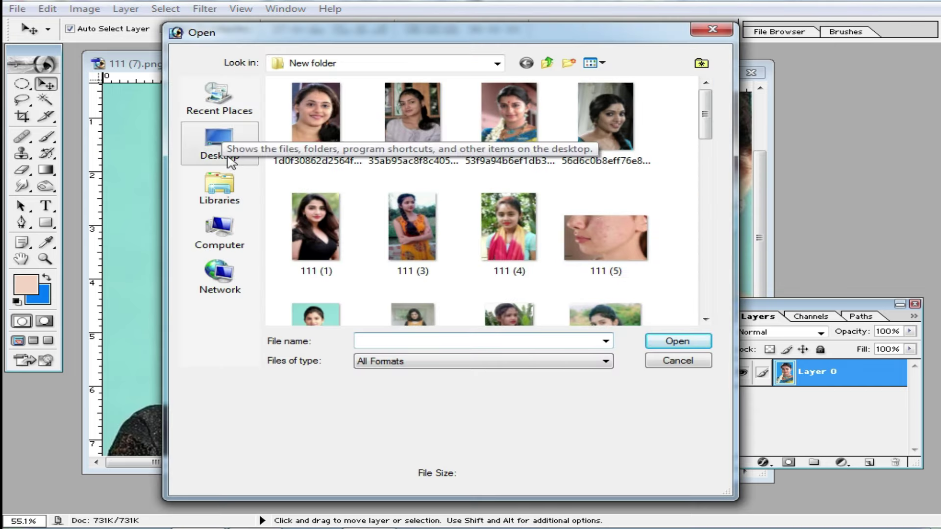
pyautogui.click(219, 143)
pyautogui.doubleClick(568, 101)
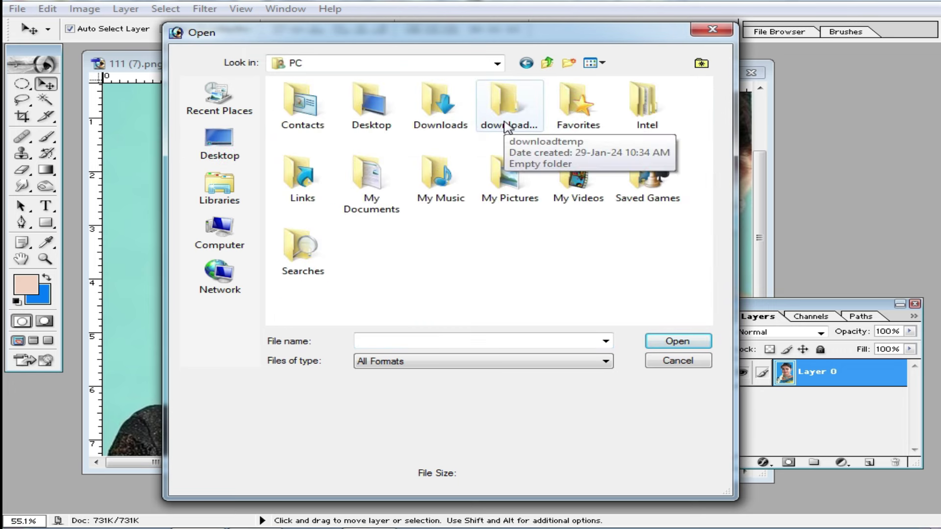
pyautogui.doubleClick(444, 123)
pyautogui.click(371, 239)
pyautogui.keyDown('ctrl'); pyautogui.click(317, 225); pyautogui.keyUp('ctrl')
pyautogui.press('Return')
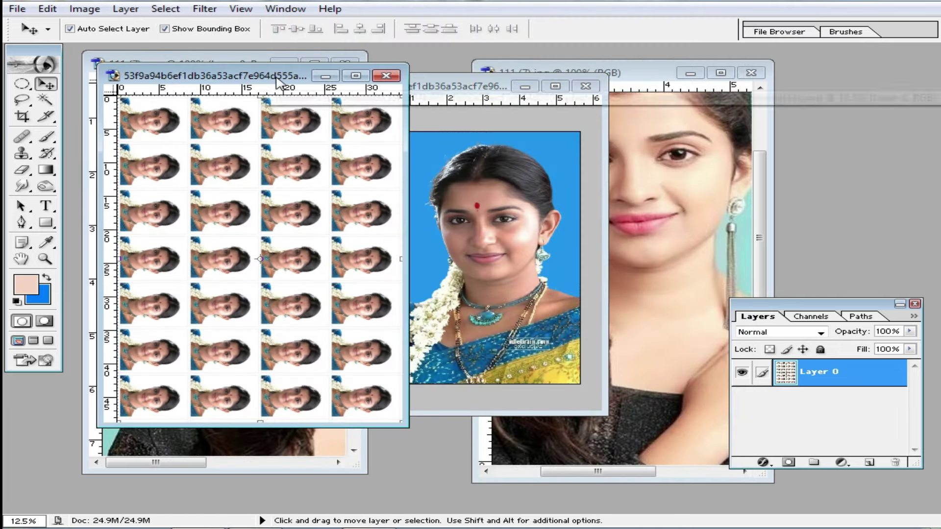
# Maximize the portrait grid sheet, fit it on screen, and zoom in and out over the tiles.
pyautogui.doubleClick(277, 76)
pyautogui.hotkey('ctrl', '0')
pyautogui.click(415, 176)
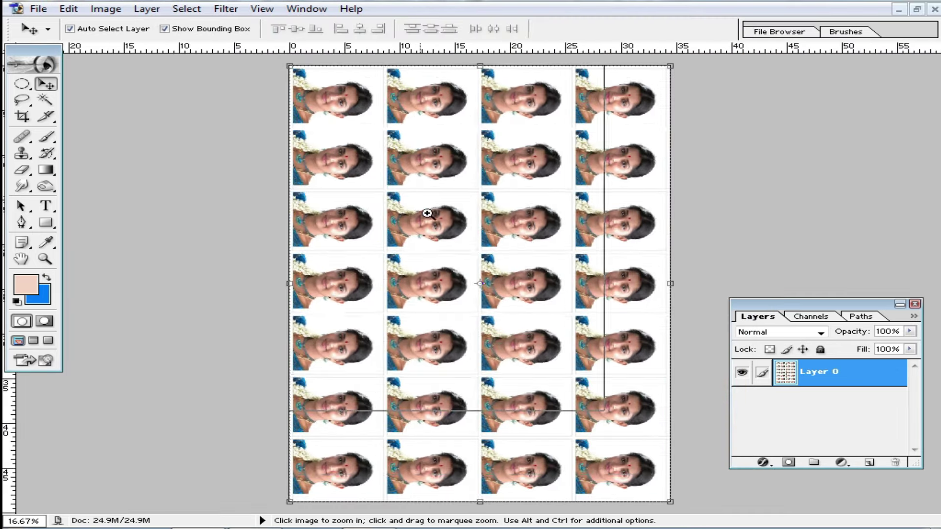
pyautogui.click(431, 208)
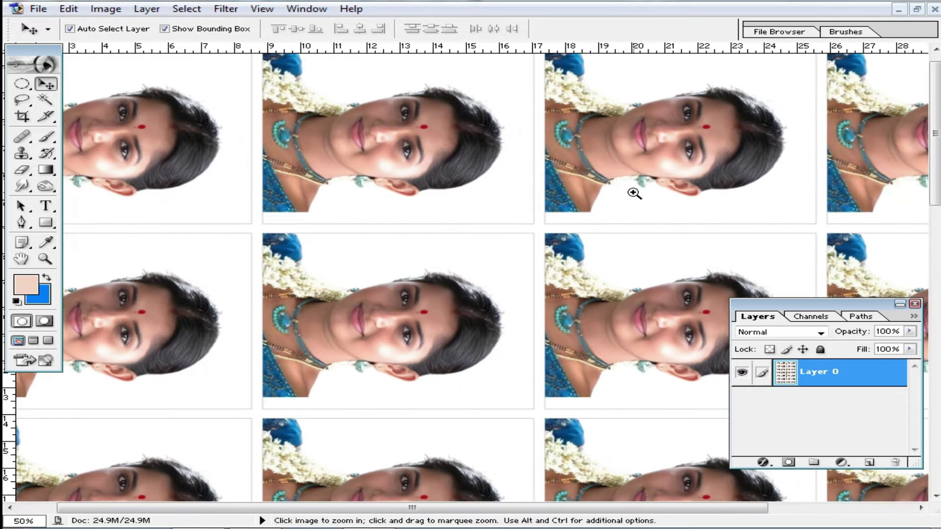
pyautogui.click(361, 196)
pyautogui.click(452, 231)
pyautogui.keyDown('alt'); pyautogui.click(540, 283); pyautogui.keyUp('alt')
pyautogui.keyDown('alt'); pyautogui.click(541, 284); pyautogui.keyUp('alt')
pyautogui.scroll(-2, 554, 291)
pyautogui.scroll(-2, 584, 304)
pyautogui.scroll(-2, 549, 316)
pyautogui.scroll(3, 507, 318)
pyautogui.scroll(1, 508, 318)
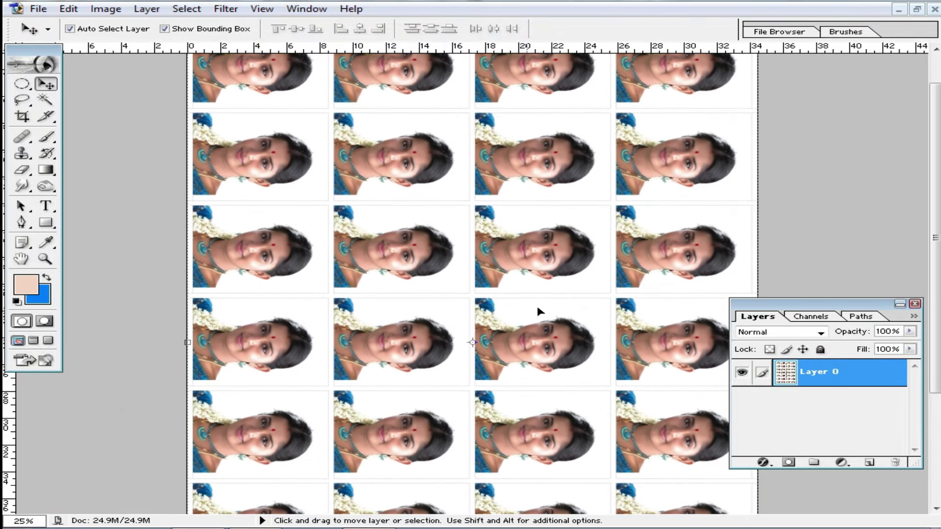
pyautogui.scroll(2, 711, 221)
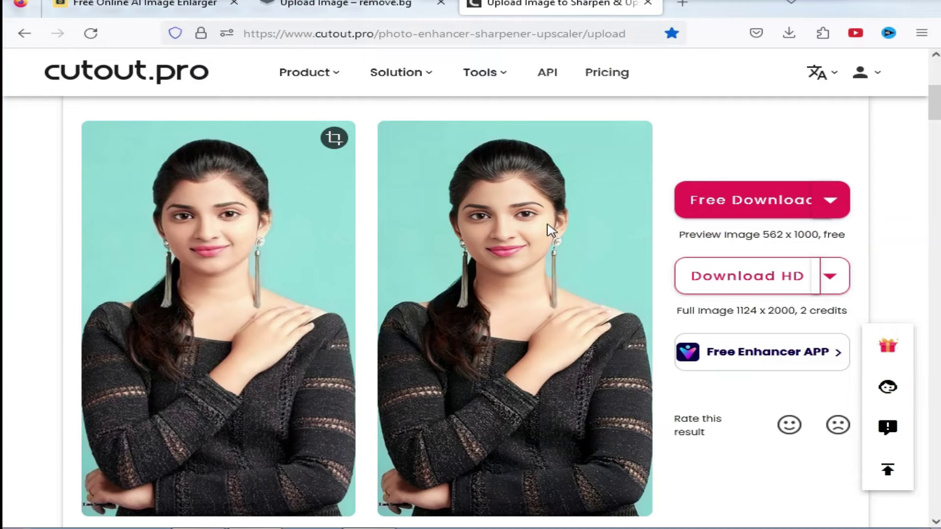
pyautogui.scroll(6, 550, 229)
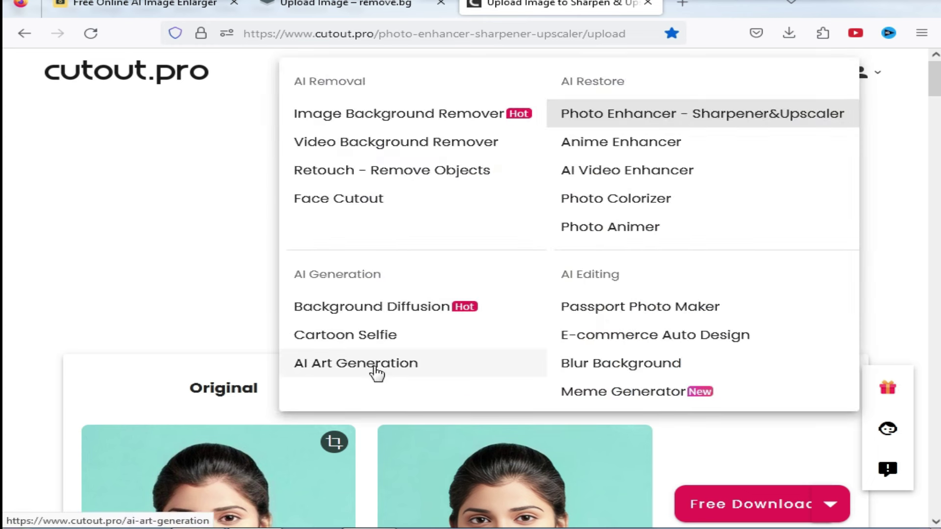
# Upload the girl's photo to cutout.pro's Blur Background tool.
pyautogui.click(630, 372)
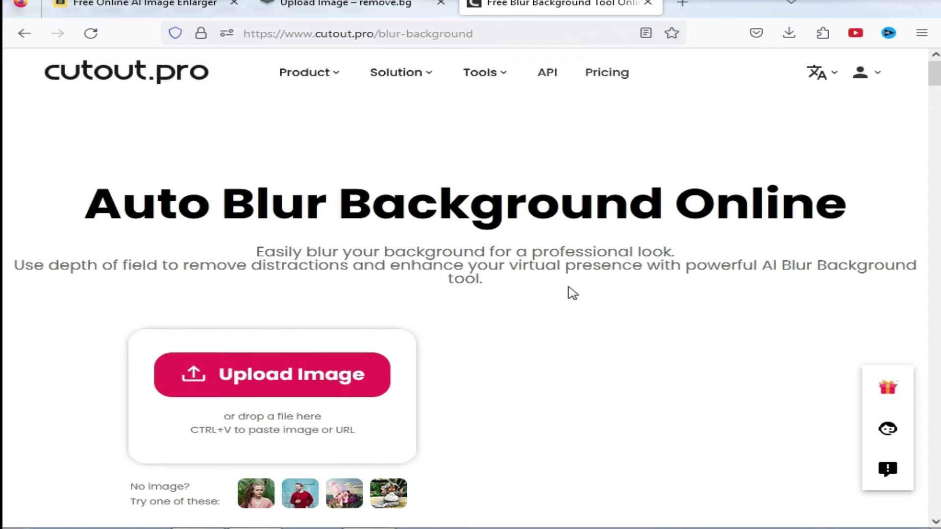
pyautogui.doubleClick(290, 376)
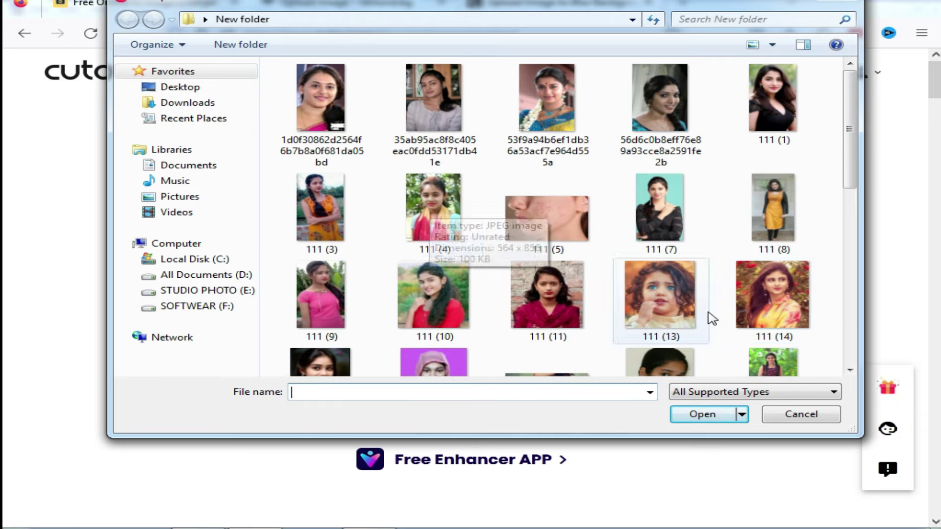
pyautogui.scroll(-2, 834, 235)
pyautogui.doubleClick(779, 294)
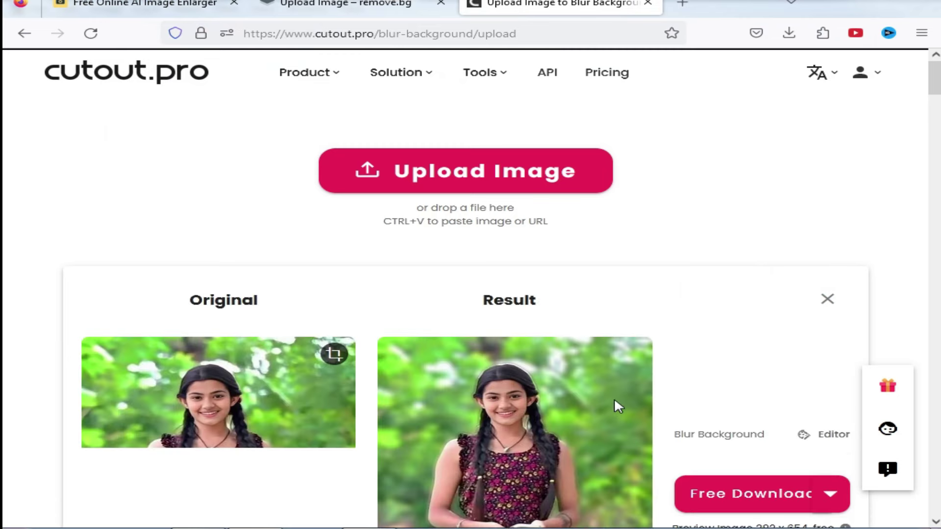
pyautogui.scroll(-3, 615, 405)
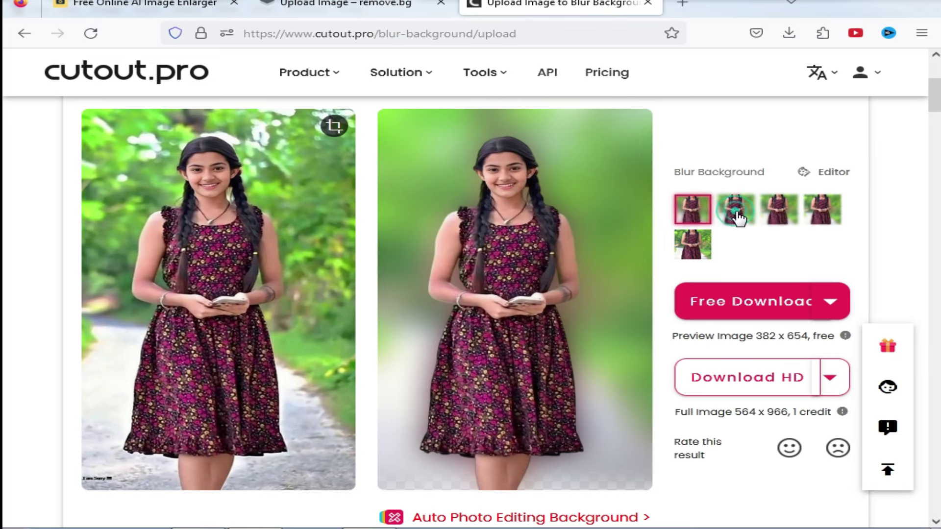
# Try the second, third and fourth blur options, then download the free preview.
pyautogui.click(738, 217)
pyautogui.click(779, 213)
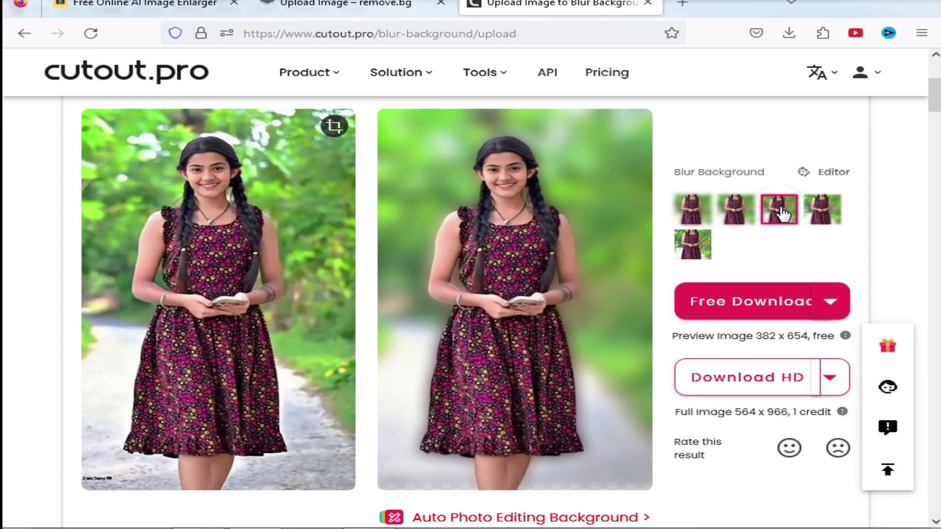
pyautogui.click(820, 215)
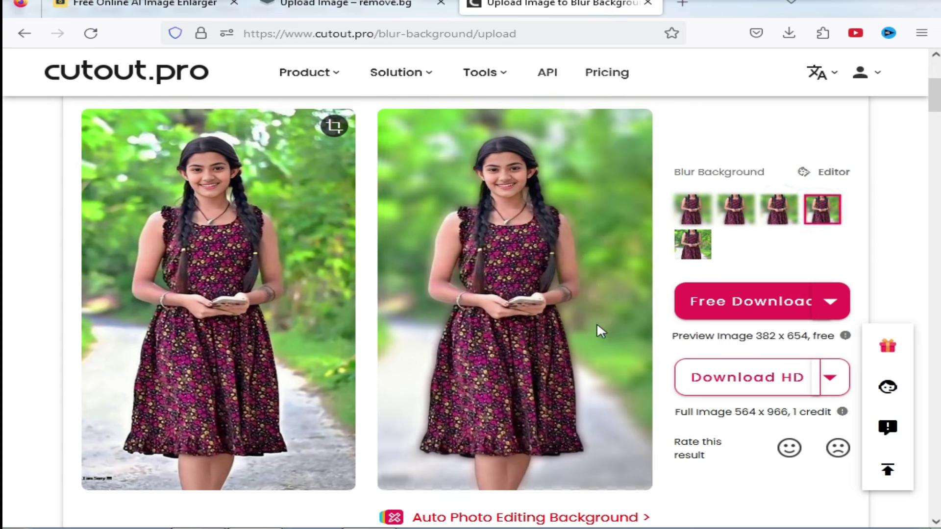
pyautogui.scroll(-4, 596, 323)
pyautogui.scroll(3, 597, 330)
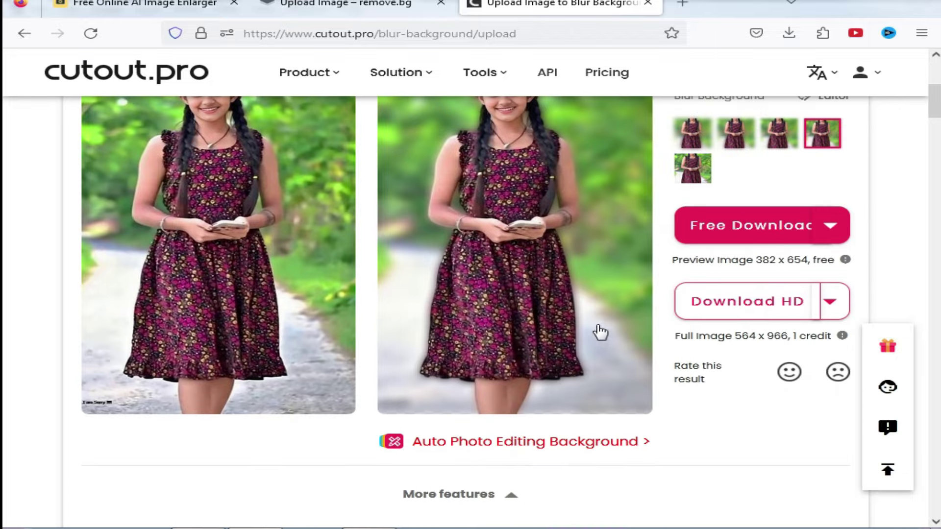
pyautogui.scroll(2, 566, 312)
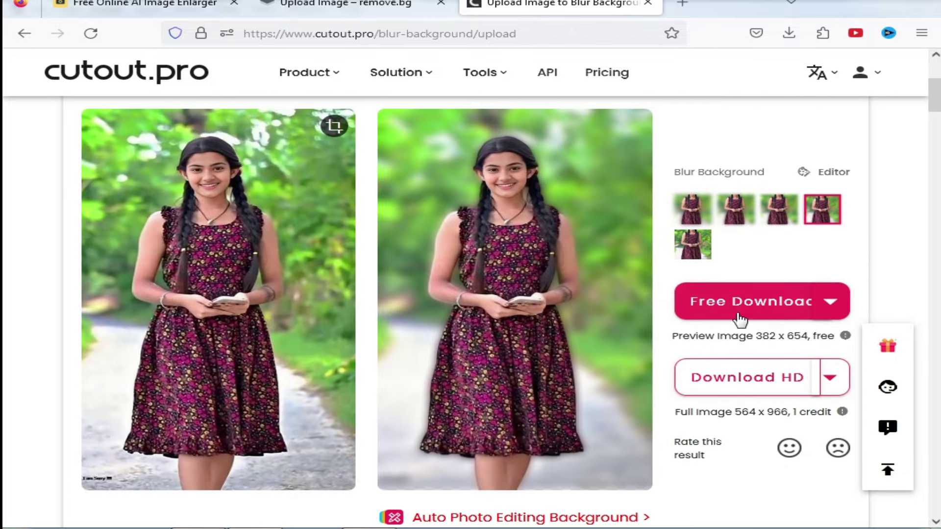
pyautogui.click(763, 304)
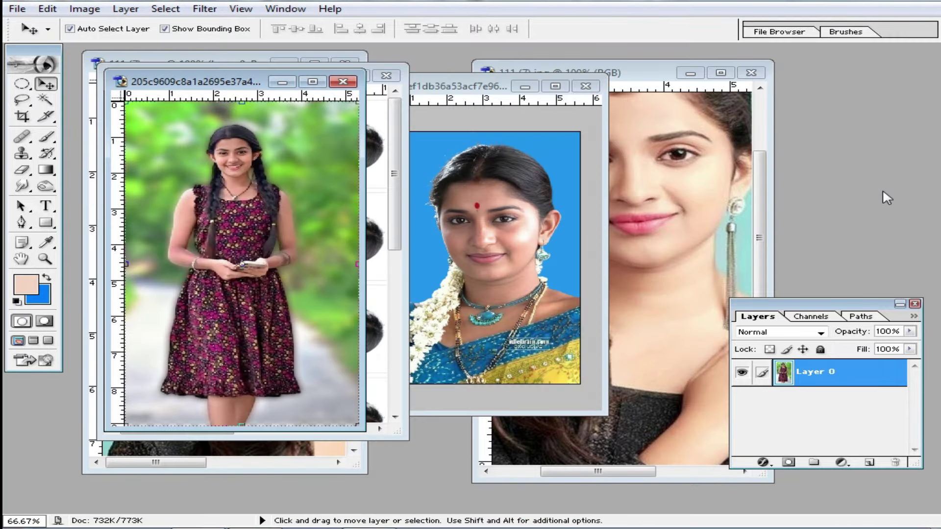
# Open the blurred-background portrait PNG from Downloads and move its window to the right.
pyautogui.doubleClick(883, 191)
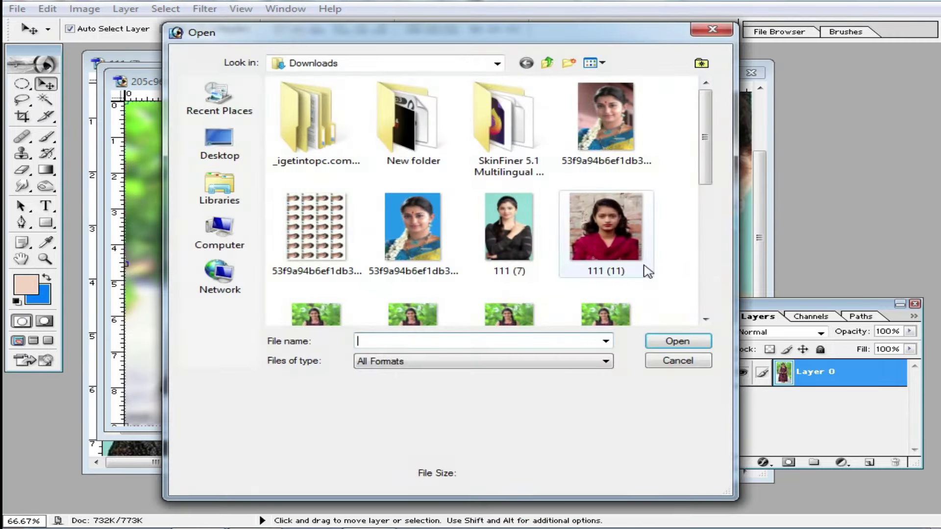
pyautogui.scroll(-1, 588, 295)
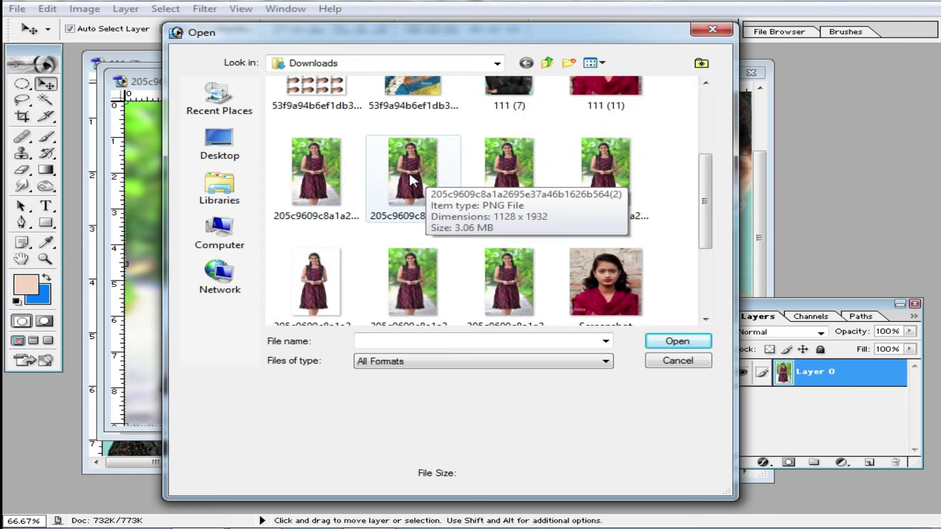
pyautogui.doubleClick(423, 177)
pyautogui.moveTo(265, 95); pyautogui.dragTo(721, 73)
# Zoom into both portraits, showing the blurred one at 100% and the original zoomed out.
pyautogui.press('z')
pyautogui.click(713, 222)
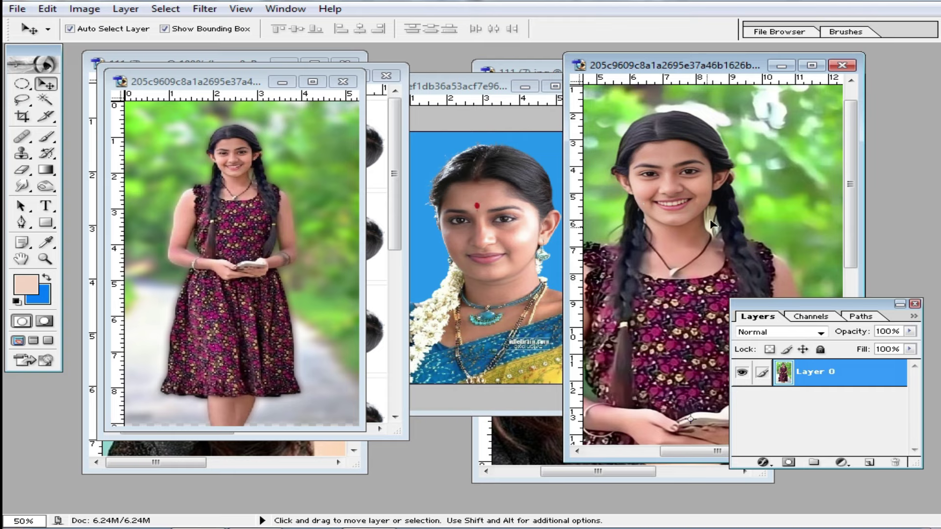
pyautogui.moveTo(730, 220); pyautogui.dragTo(701, 201)
pyautogui.click(267, 223)
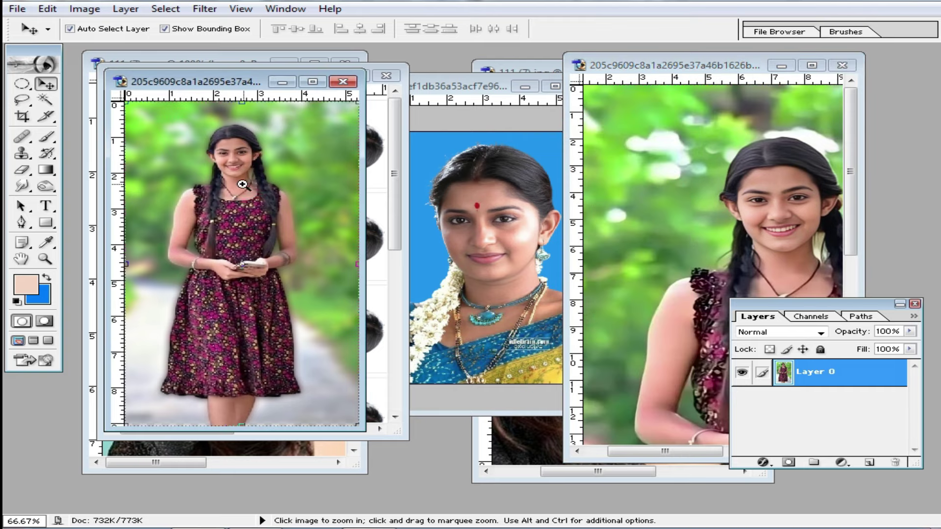
pyautogui.click(241, 184)
pyautogui.moveTo(371, 436); pyautogui.dragTo(604, 492)
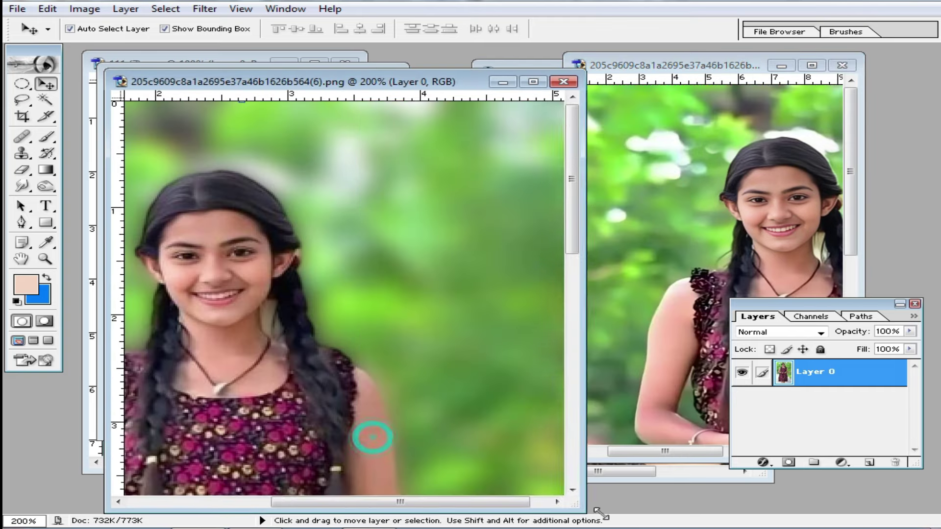
pyautogui.hotkey('ctrl', 'alt', '0')
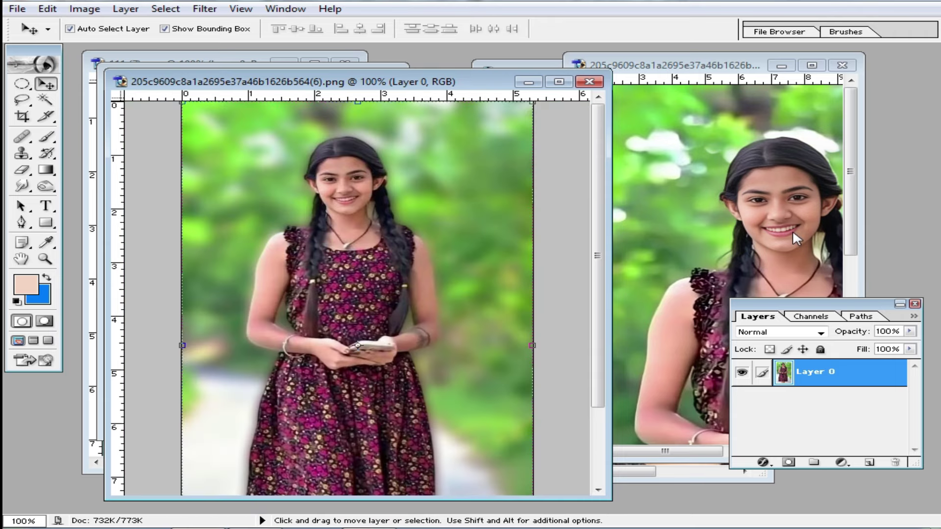
pyautogui.click(690, 210)
pyautogui.hotkey('ctrl', 'alt', '-')
pyautogui.hotkey('ctrl', 'alt', '-')
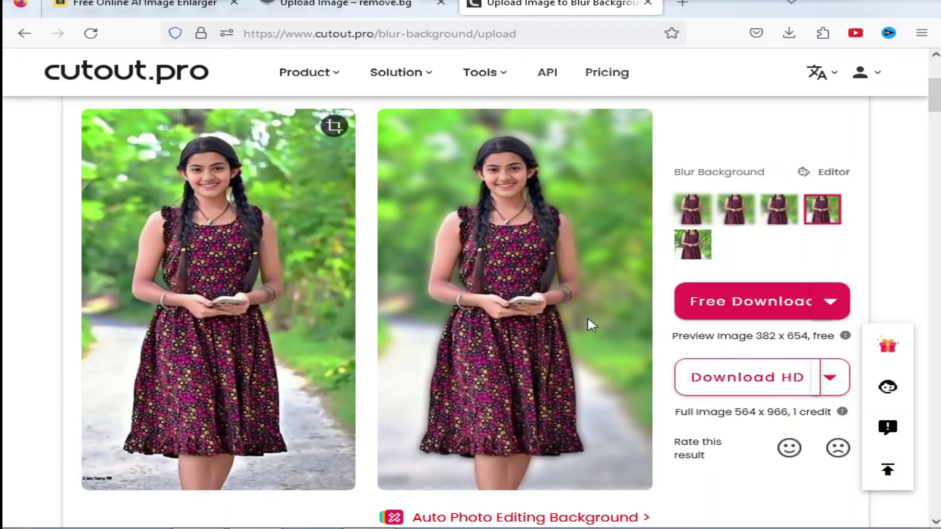
pyautogui.scroll(5, 591, 321)
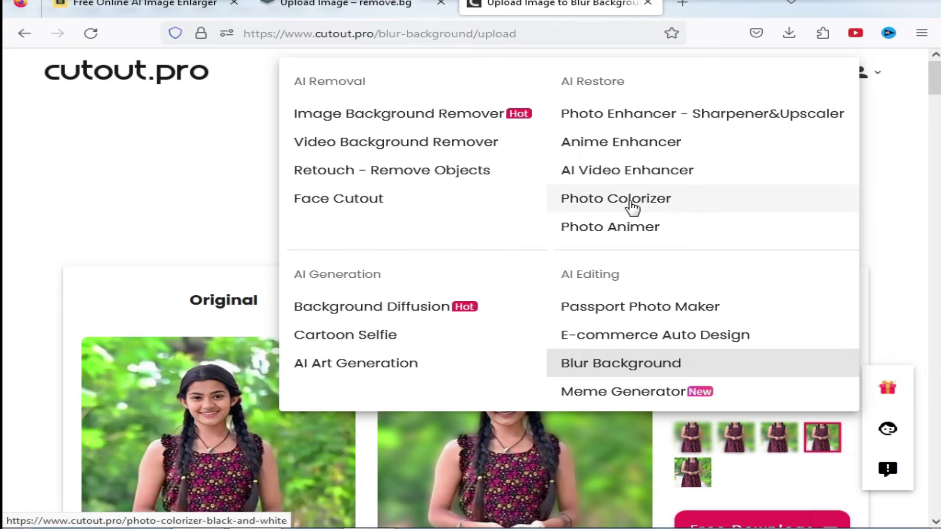
# Open Photo Colorizer's upload file chooser, browse it, and cancel without picking a photo.
pyautogui.click(613, 209)
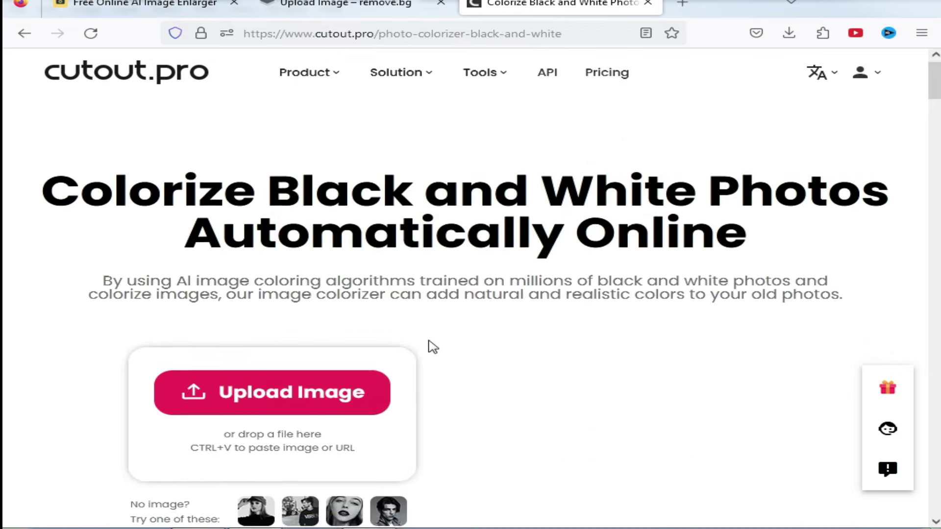
pyautogui.scroll(-3, 430, 347)
pyautogui.click(266, 254)
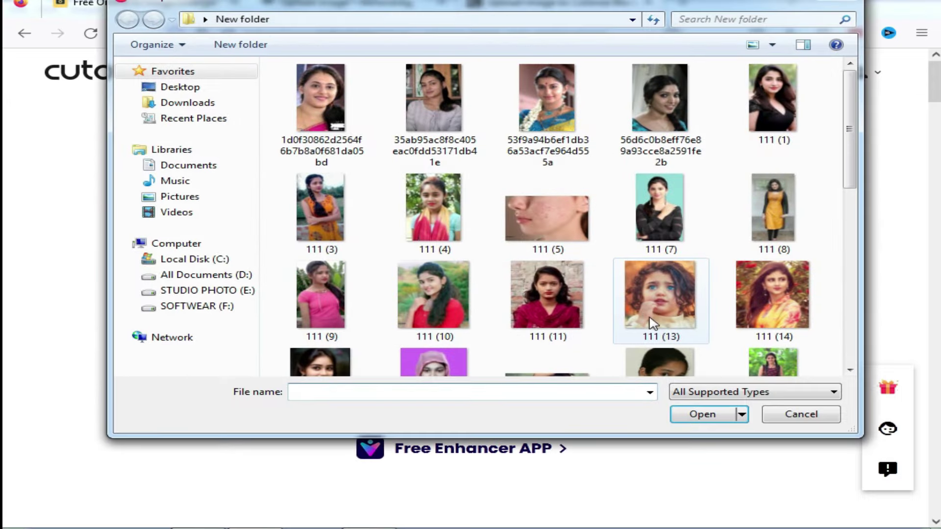
pyautogui.moveTo(850, 149)
pyautogui.mouseDown()
pyautogui.moveTo(859, 240)
pyautogui.moveTo(849, 323)
pyautogui.moveTo(836, 295)
pyautogui.mouseUp()
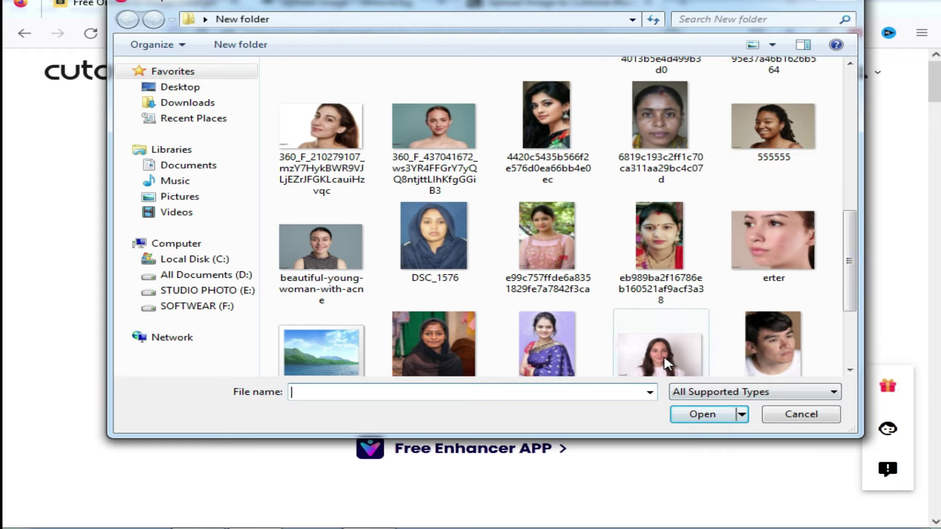
pyautogui.click(798, 416)
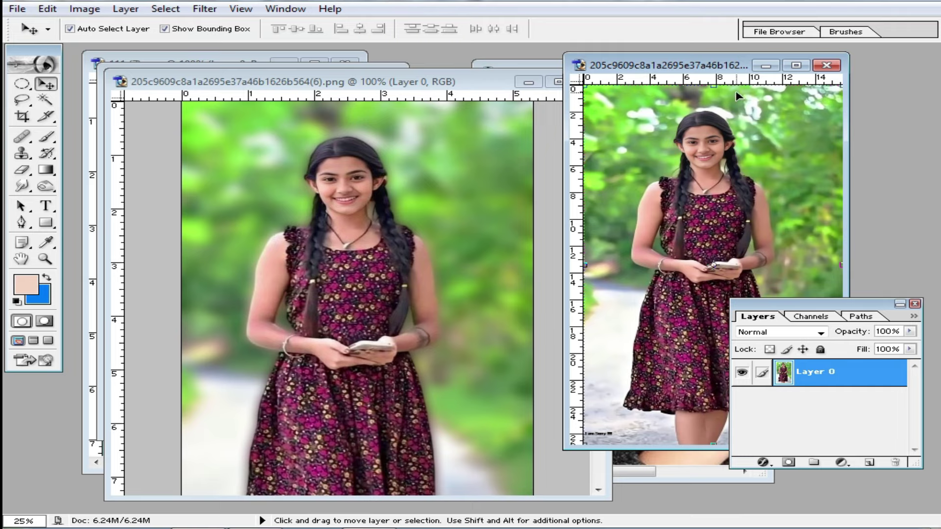
# Maximize the original portrait and set Hue/Saturation saturation to -100 to make it grayscale.
pyautogui.moveTo(704, 65); pyautogui.dragTo(561, 71)
pyautogui.doubleClick(562, 71)
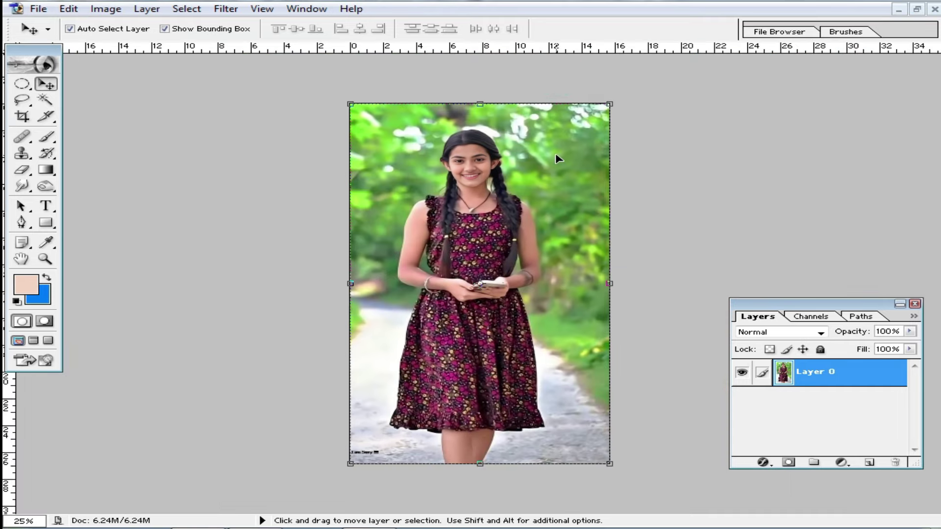
pyautogui.hotkey('ctrl', 'u')
pyautogui.moveTo(468, 339); pyautogui.dragTo(378, 341)
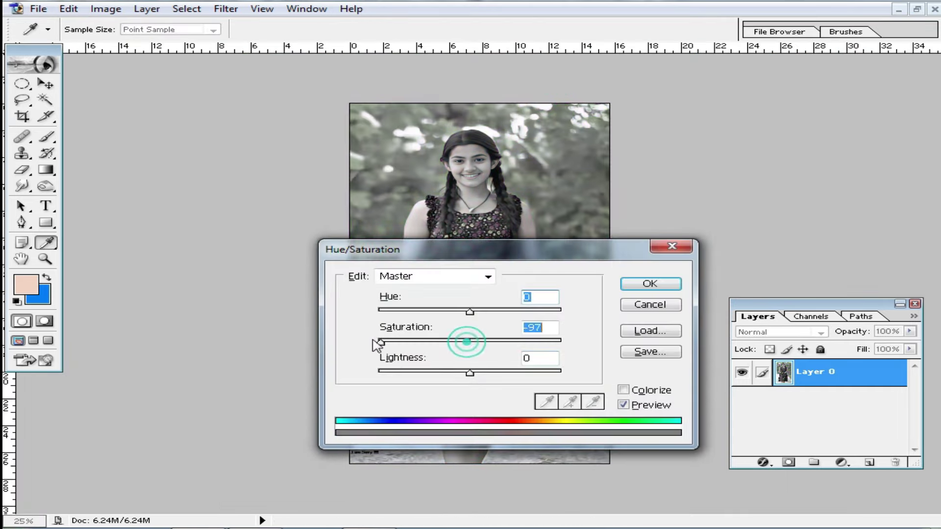
pyautogui.click(642, 289)
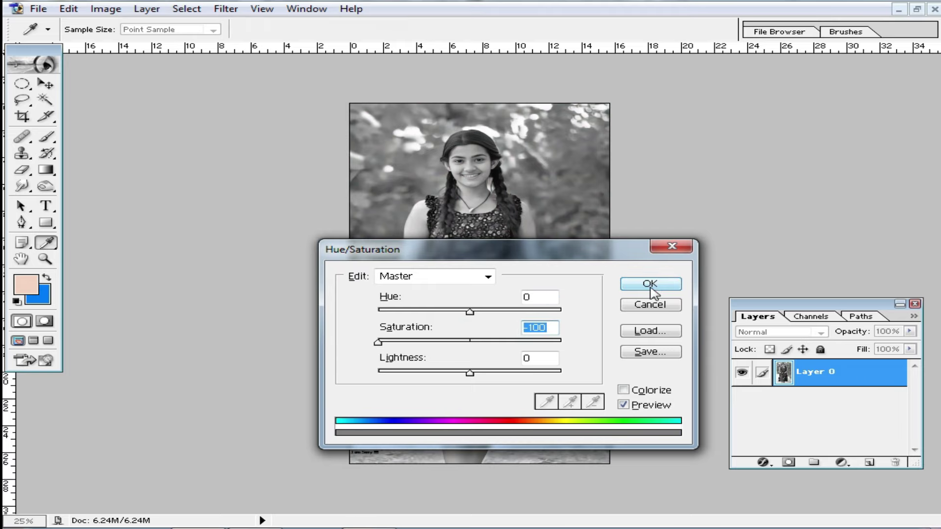
pyautogui.click(652, 286)
# Save a JPEG copy of the grayscale portrait to the Desktop, accepting the JPEG options.
pyautogui.hotkey('ctrl', 'shift', 's')
pyautogui.click(203, 147)
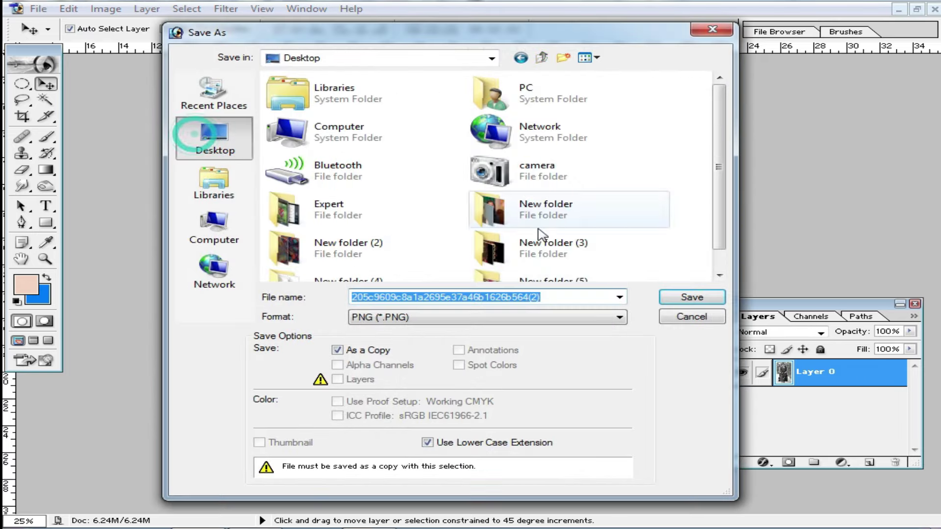
pyautogui.click(574, 318)
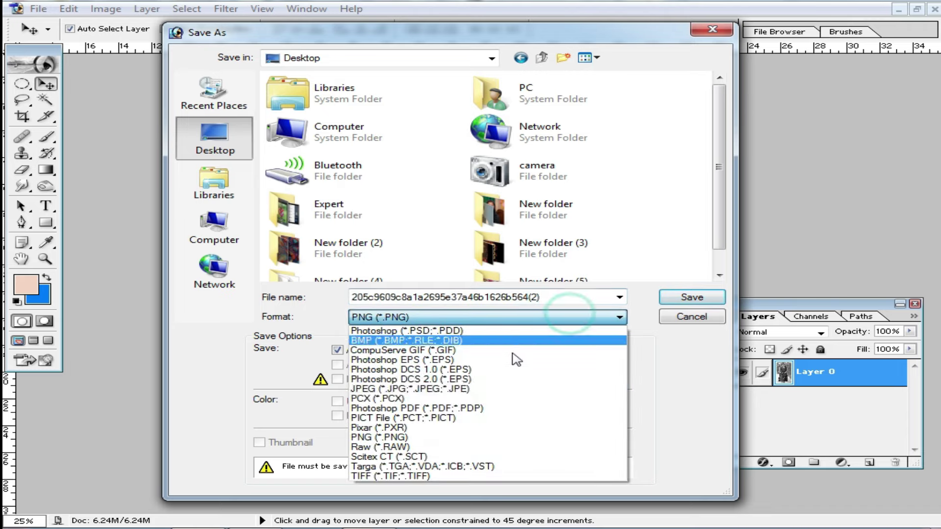
pyautogui.click(533, 400)
pyautogui.click(676, 296)
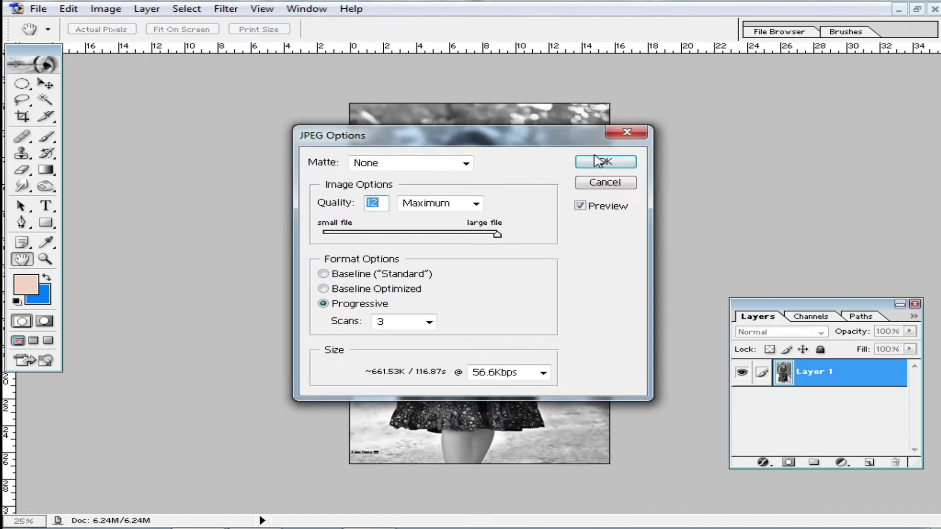
pyautogui.click(601, 158)
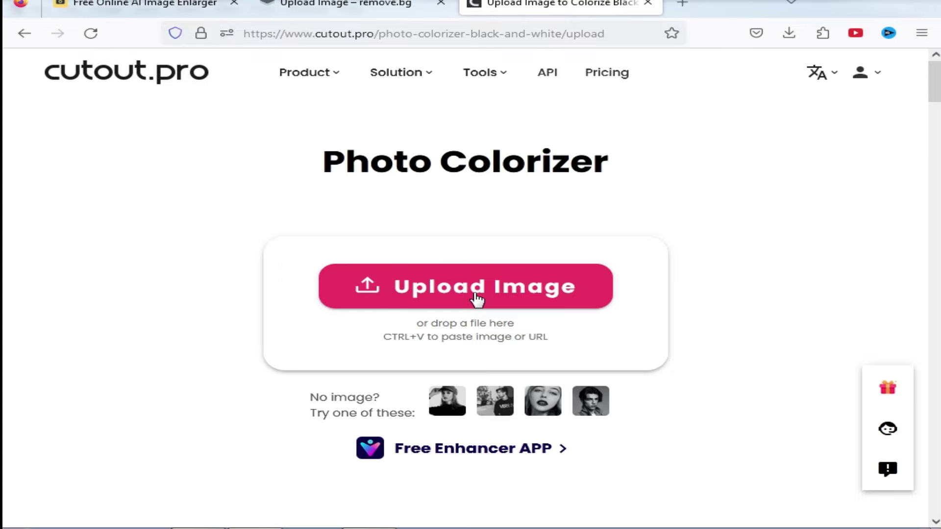
# Upload the Desktop grayscale copy to cutout.pro's Photo Colorizer and download the free colorized preview.
pyautogui.click(475, 289)
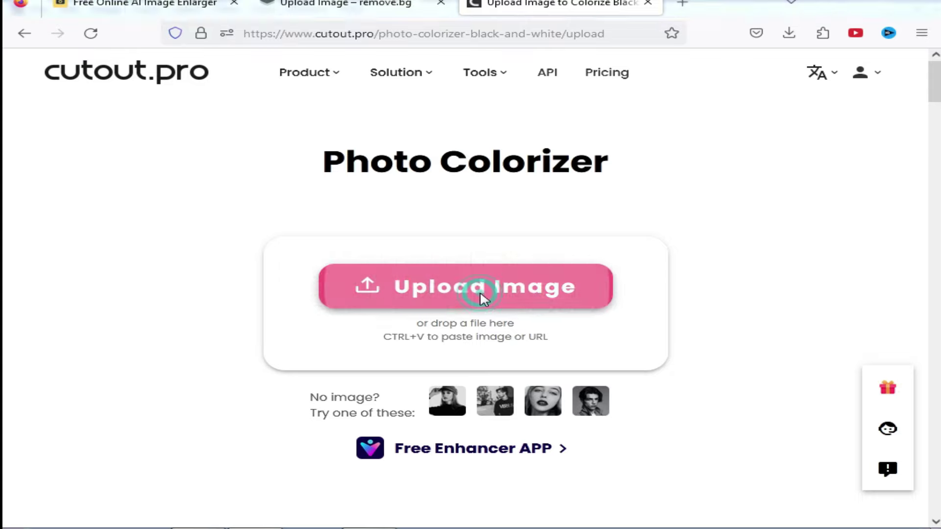
pyautogui.click(184, 89)
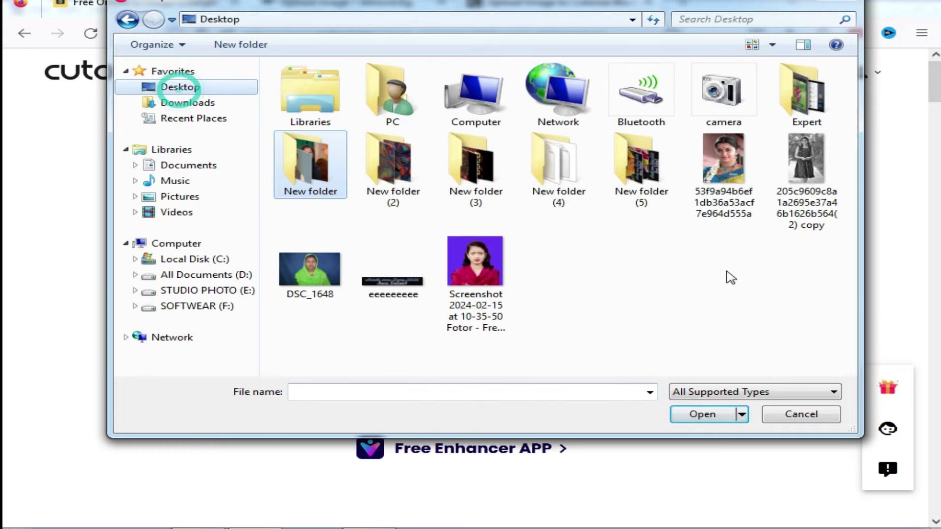
pyautogui.click(815, 150)
pyautogui.doubleClick(812, 147)
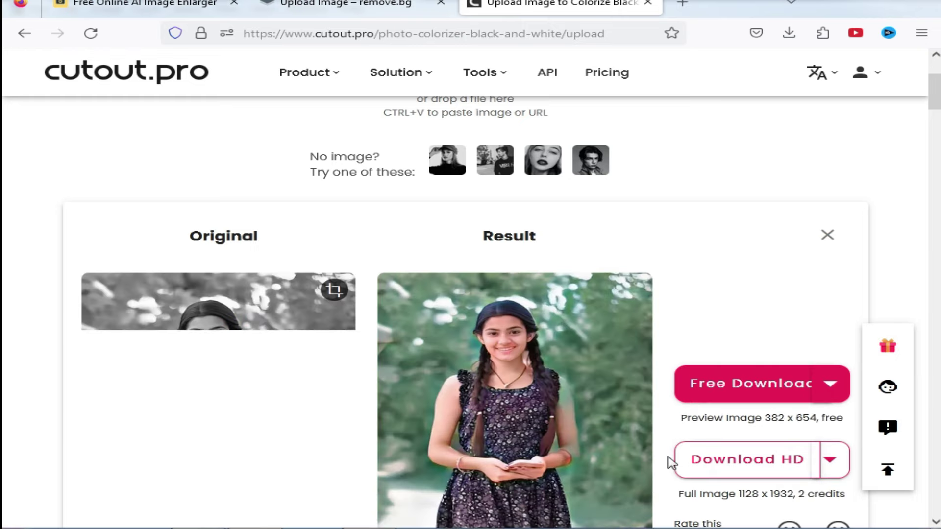
pyautogui.scroll(-5, 637, 440)
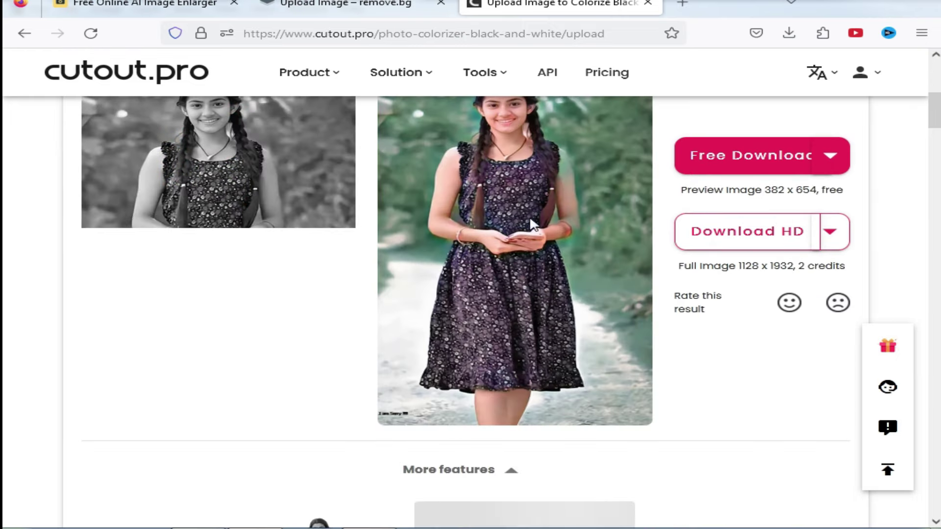
pyautogui.click(745, 158)
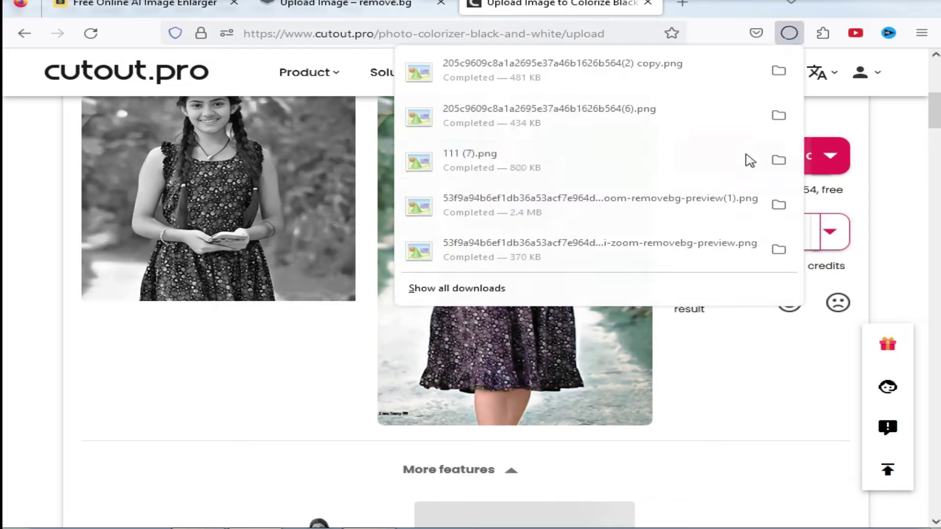
pyautogui.moveTo(523, 70); pyautogui.dragTo(361, 374)
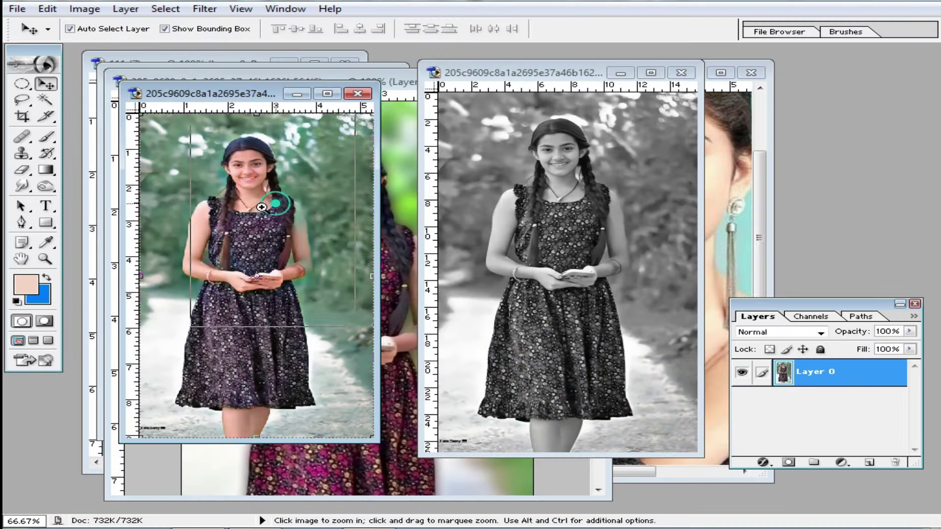
# Zoom in on the faces of the colour and black-and-white versions to compare details.
pyautogui.keyDown('ctrl'); pyautogui.click(247, 167); pyautogui.keyUp('ctrl')
pyautogui.keyDown('ctrl'); pyautogui.click(218, 242); pyautogui.keyUp('ctrl')
pyautogui.keyDown('alt'); pyautogui.click(298, 295); pyautogui.keyUp('alt')
pyautogui.keyDown('alt'); pyautogui.click(258, 336); pyautogui.keyUp('alt')
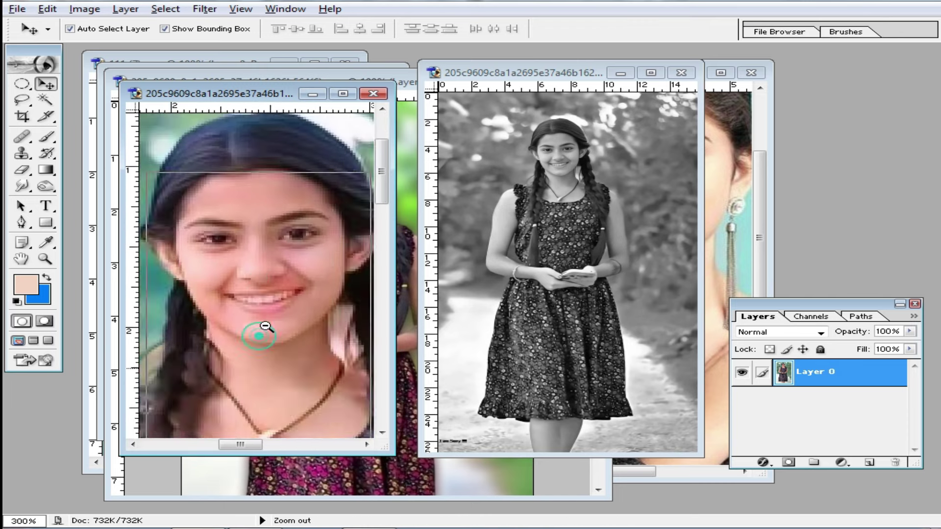
pyautogui.keyDown('ctrl'); pyautogui.click(557, 206); pyautogui.keyUp('ctrl')
pyautogui.keyDown('ctrl'); pyautogui.click(529, 241); pyautogui.keyUp('ctrl')
pyautogui.keyDown('ctrl'); pyautogui.click(546, 274); pyautogui.keyUp('ctrl')
pyautogui.moveTo(615, 303); pyautogui.dragTo(622, 304)
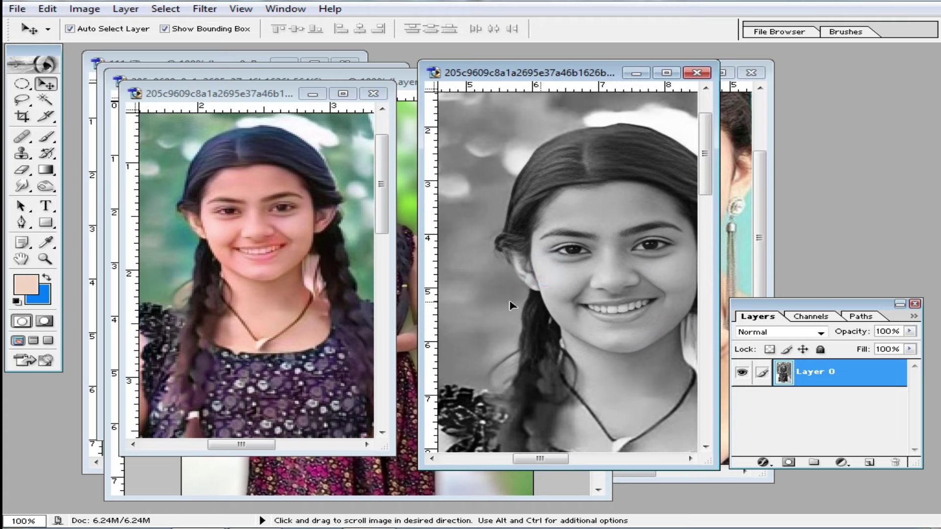
# Enlarge the colour window and zoom out on both versions to compare the whole figure.
pyautogui.click(302, 238)
pyautogui.moveTo(382, 451); pyautogui.dragTo(576, 499)
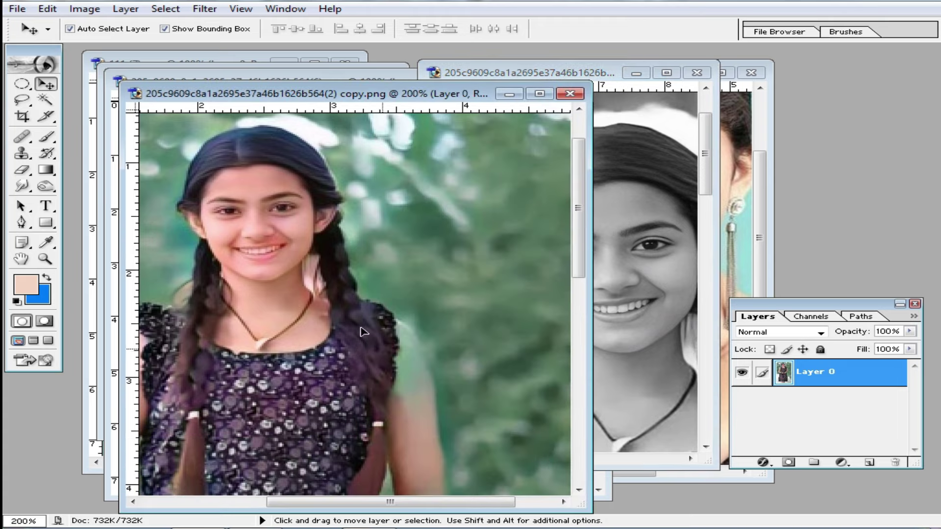
pyautogui.keyDown('alt'); pyautogui.click(358, 320); pyautogui.keyUp('alt')
pyautogui.keyDown('ctrl'); pyautogui.click(358, 320); pyautogui.keyUp('ctrl')
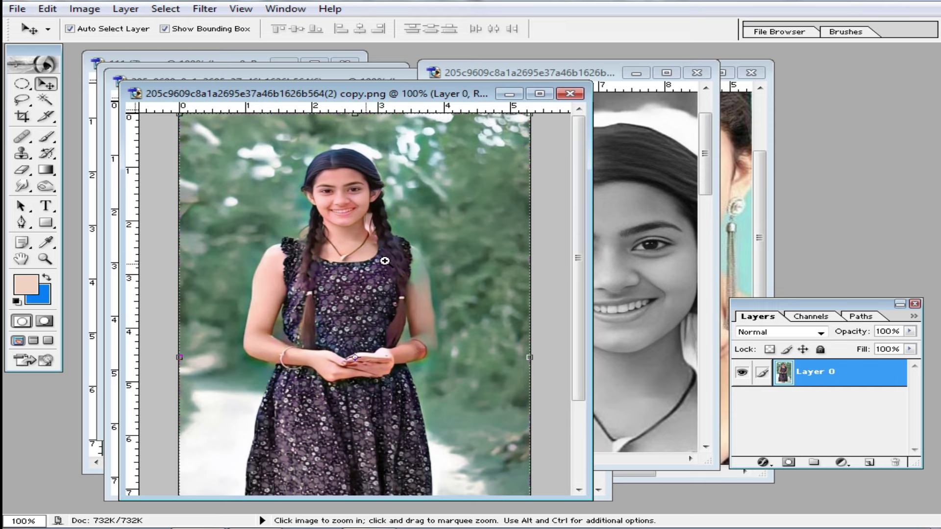
pyautogui.moveTo(575, 264); pyautogui.dragTo(590, 263)
pyautogui.click(597, 263)
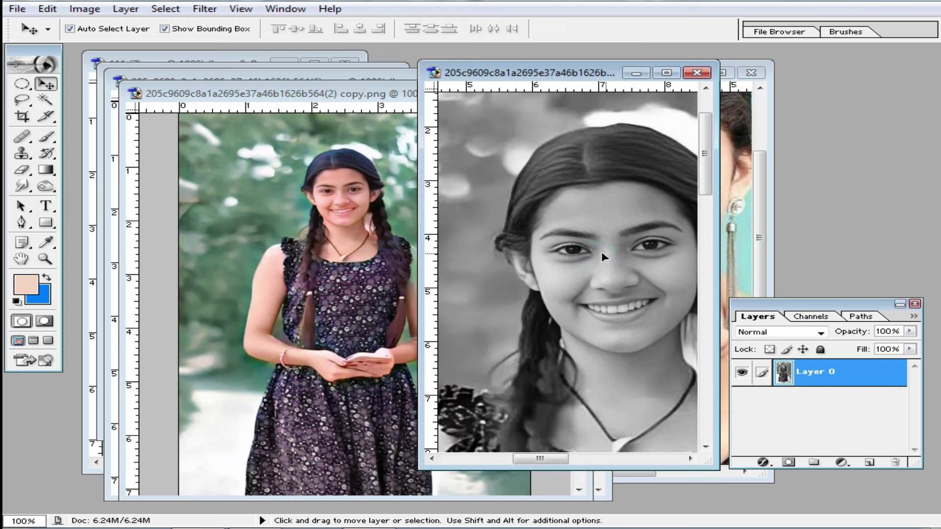
pyautogui.keyDown('alt'); pyautogui.click(602, 256); pyautogui.keyUp('alt')
pyautogui.keyDown('alt'); pyautogui.click(602, 256); pyautogui.keyUp('alt')
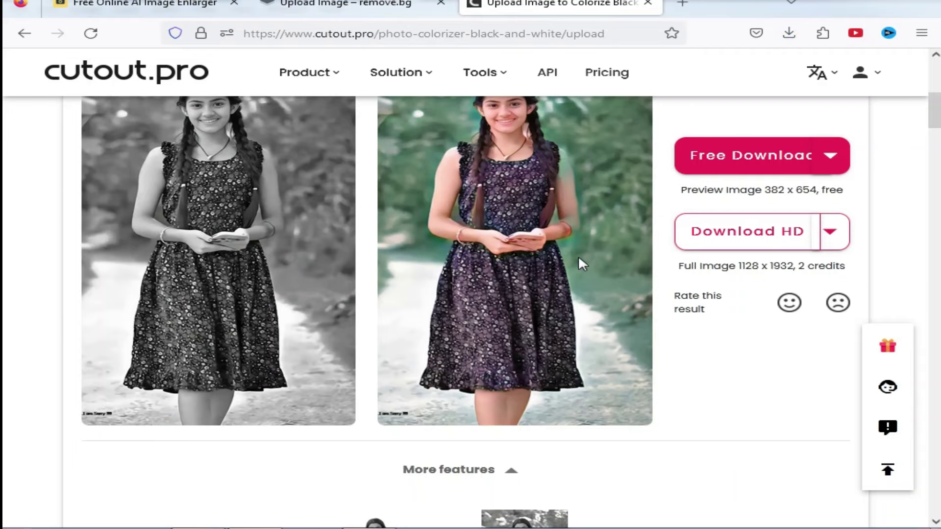
pyautogui.scroll(5, 583, 264)
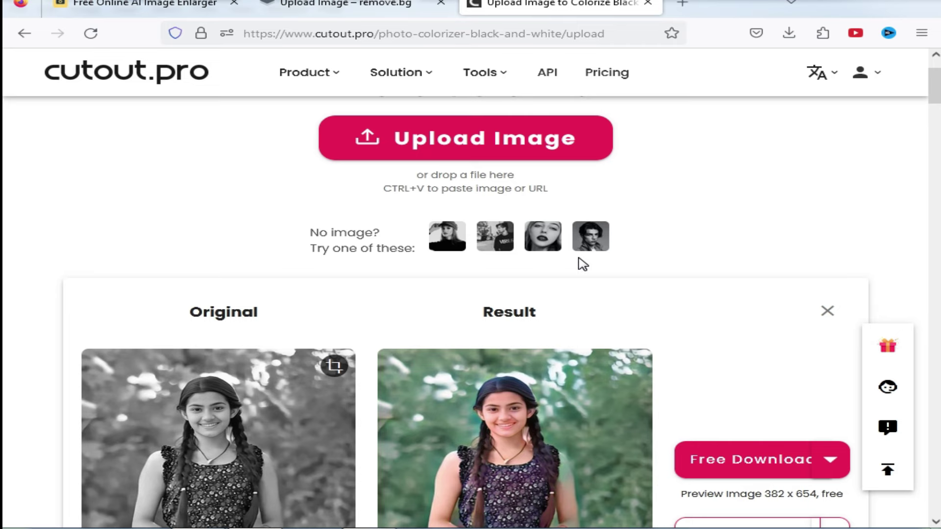
pyautogui.scroll(-5, 608, 307)
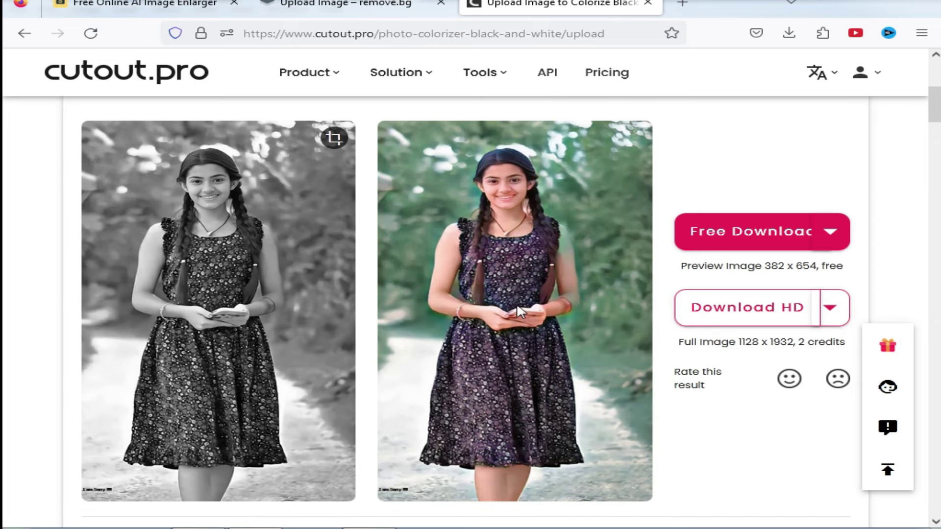
pyautogui.scroll(5, 516, 303)
pyautogui.scroll(2, 516, 303)
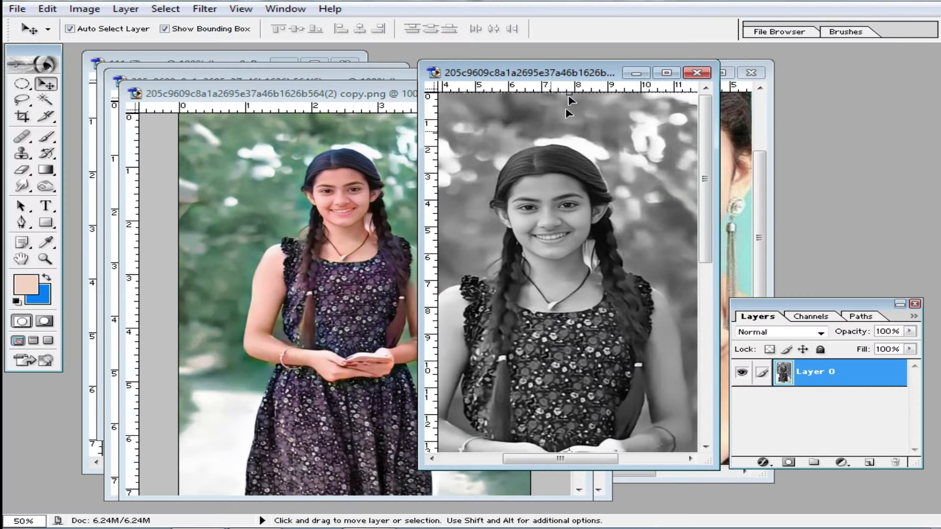
# Close the black-and-white, colorized copy, colorized (6).png and photo-sheet documents without saving.
pyautogui.click(697, 72)
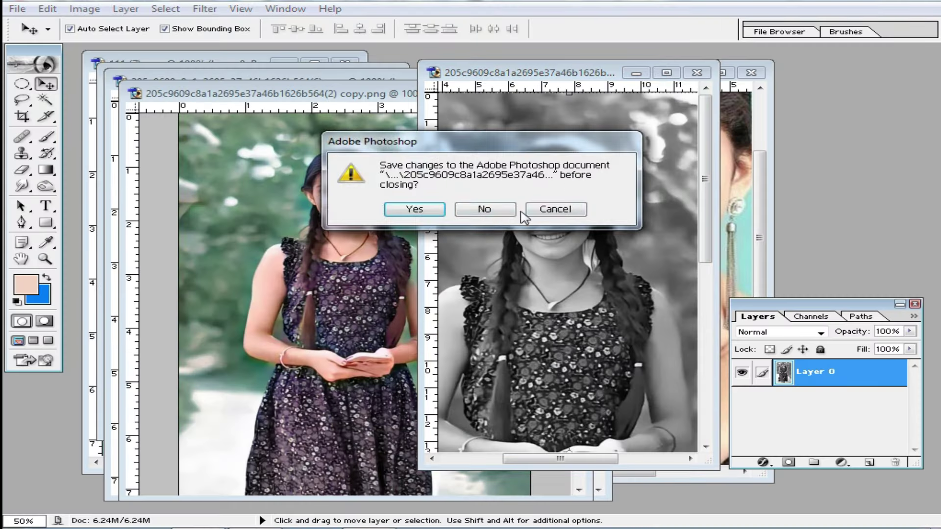
pyautogui.click(485, 210)
pyautogui.click(567, 92)
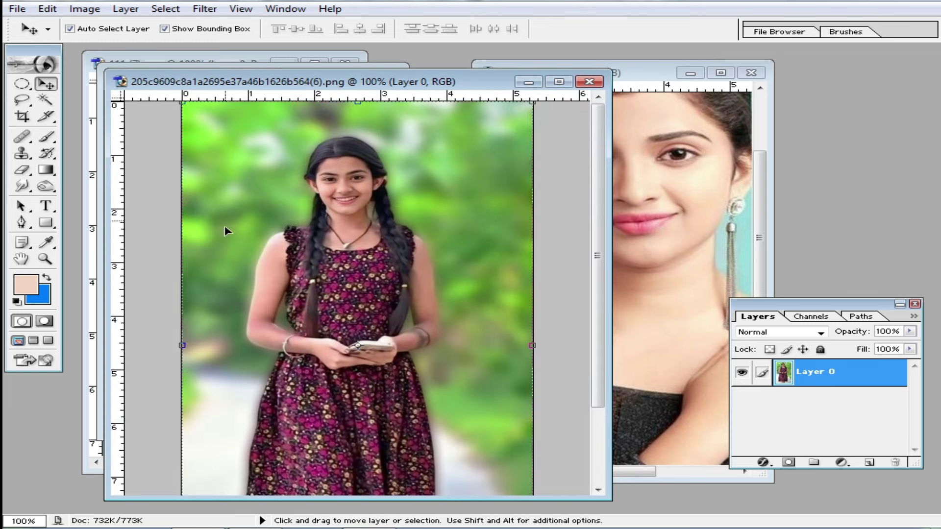
pyautogui.click(589, 82)
pyautogui.click(272, 168)
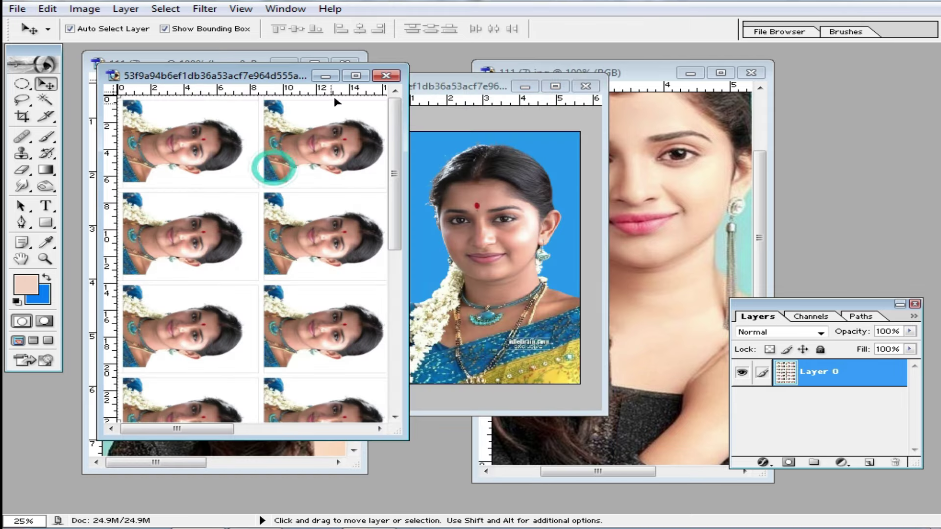
pyautogui.click(387, 75)
# Zoom into the faces of 111 (7).jpg and 111 (7).png to compare eyes, nose and lips.
pyautogui.click(255, 244)
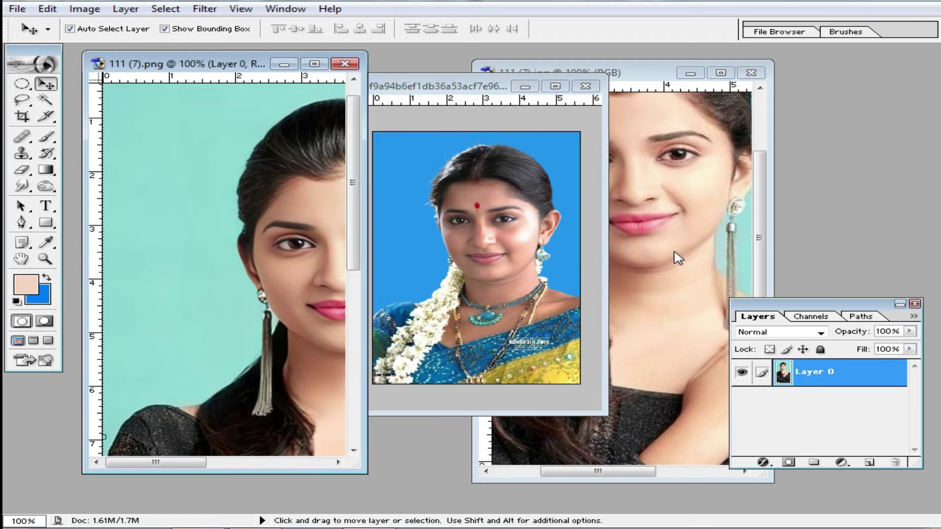
pyautogui.click(672, 248)
pyautogui.click(623, 226)
pyautogui.moveTo(594, 265); pyautogui.dragTo(698, 319)
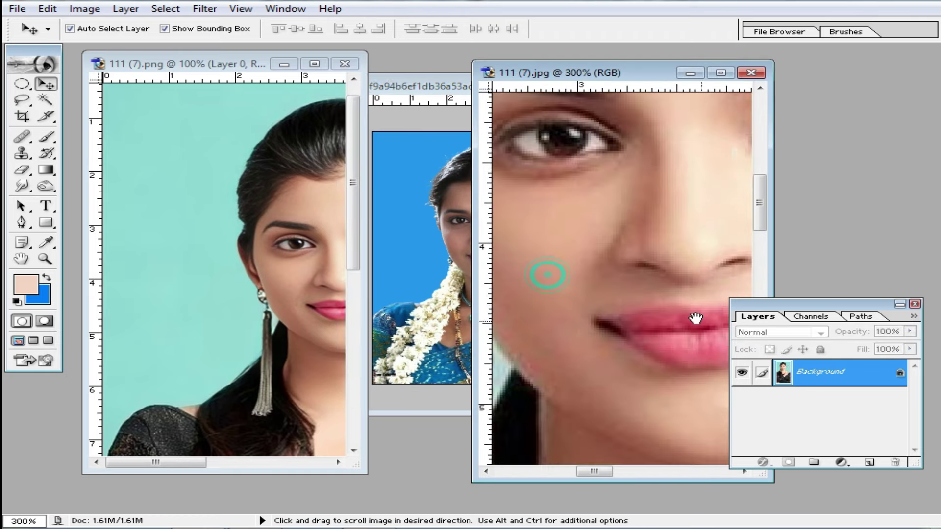
pyautogui.click(314, 308)
pyautogui.click(301, 278)
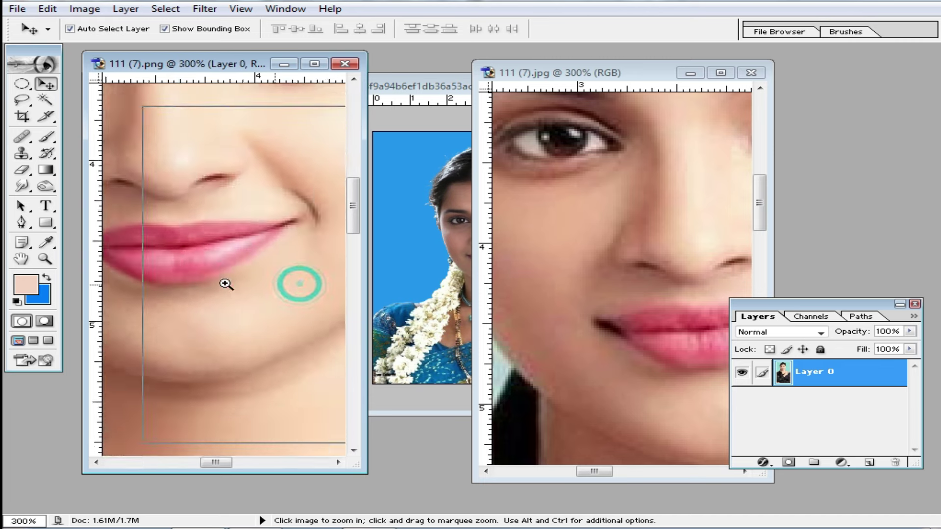
pyautogui.click(231, 282)
pyautogui.scroll(3, 223, 228)
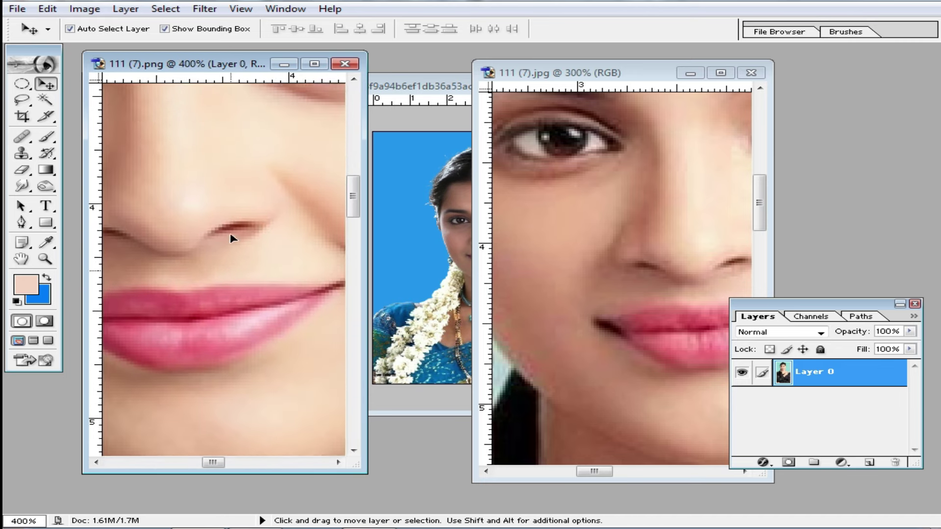
# Close 111 (7).png without saving, then the blue-background portrait and 111 (7).jpg.
pyautogui.click(344, 64)
pyautogui.click(485, 204)
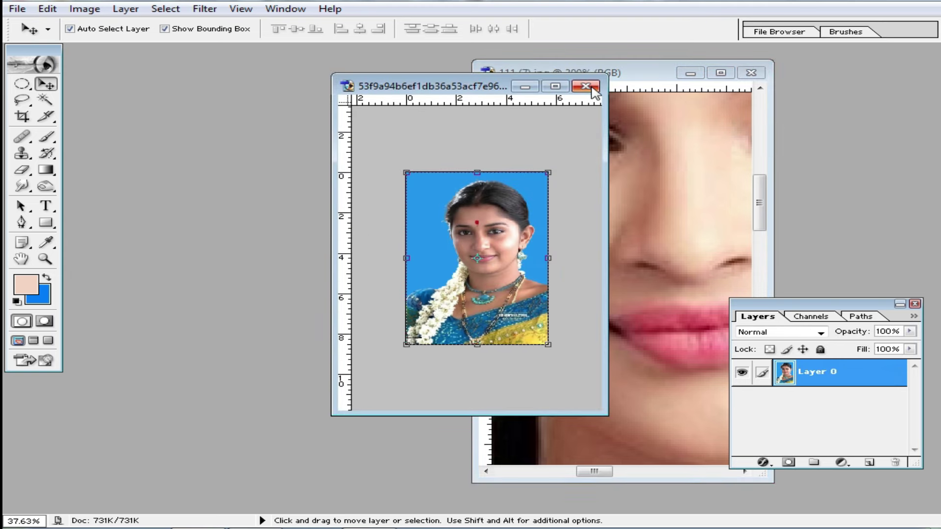
pyautogui.click(587, 88)
pyautogui.click(750, 74)
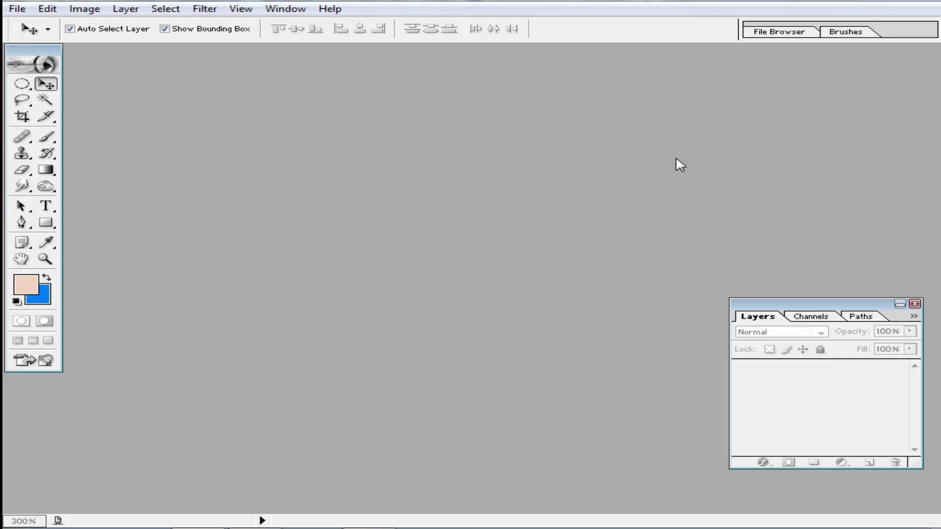
# From the Downloads folder, select 111 (7) and the blue-background portrait together and open them.
pyautogui.doubleClick(610, 186)
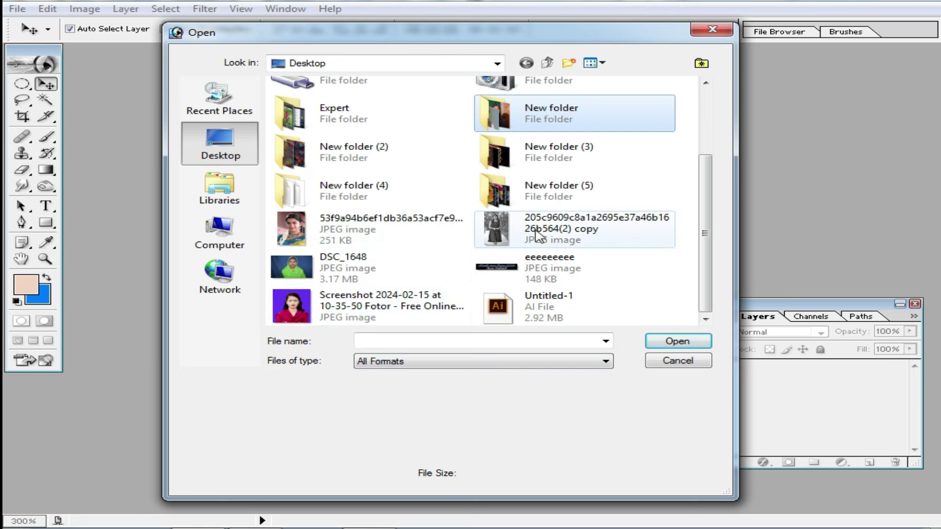
pyautogui.scroll(3, 536, 234)
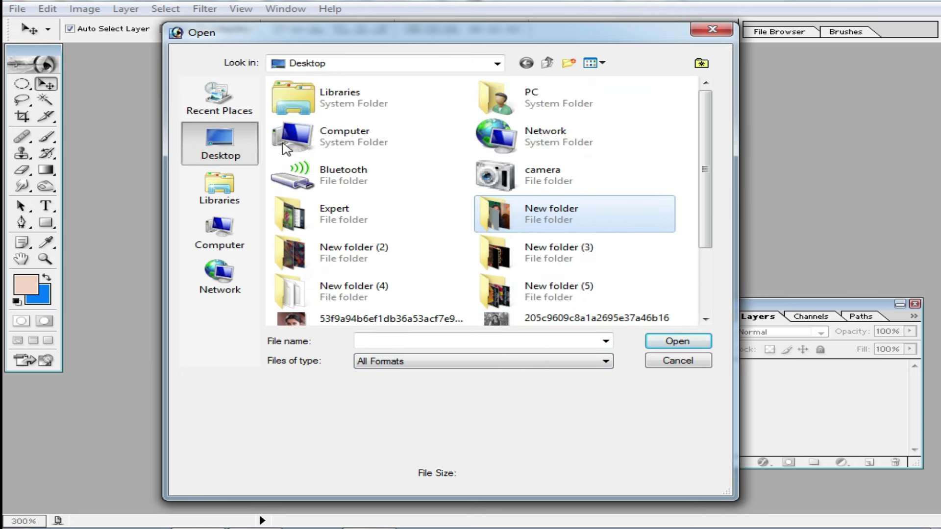
pyautogui.doubleClick(553, 111)
pyautogui.doubleClick(441, 122)
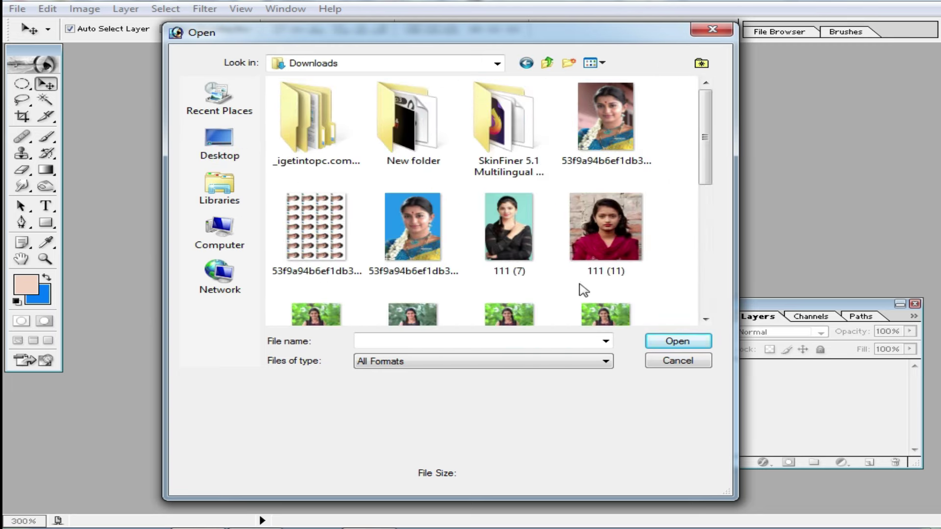
pyautogui.scroll(-3, 619, 307)
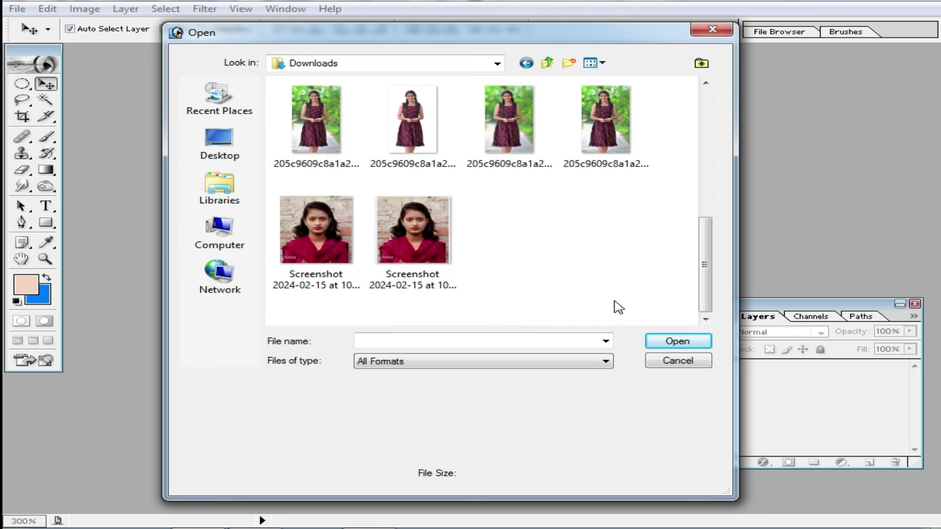
pyautogui.scroll(2, 622, 318)
pyautogui.scroll(3, 622, 318)
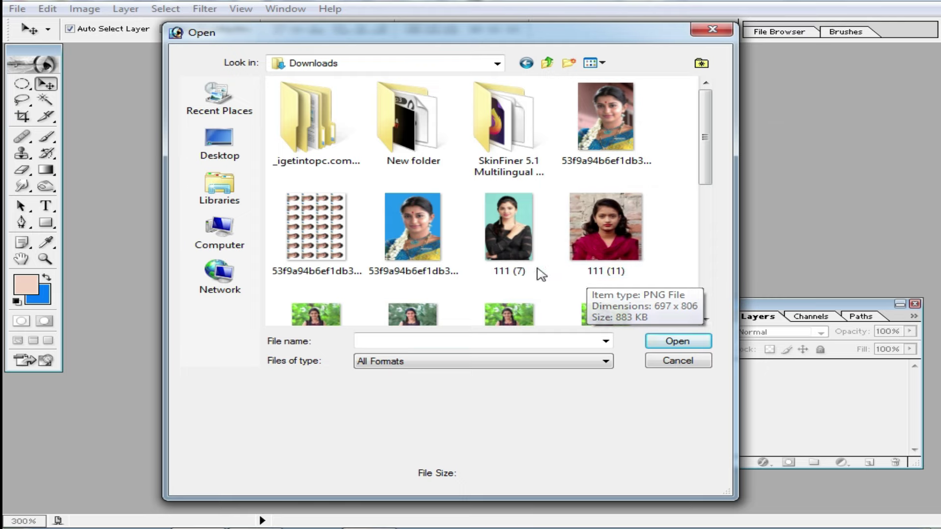
pyautogui.click(489, 248)
pyautogui.keyDown('ctrl'); pyautogui.click(426, 233); pyautogui.keyUp('ctrl')
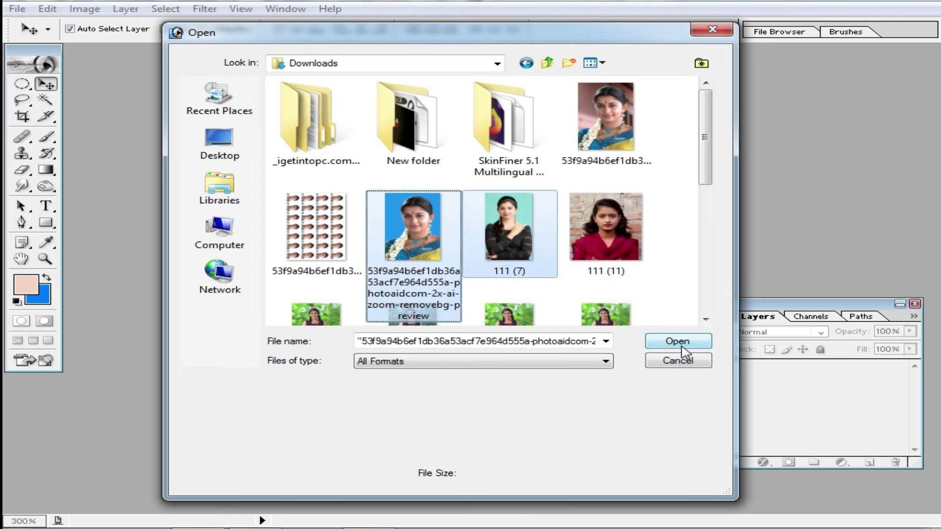
pyautogui.click(679, 343)
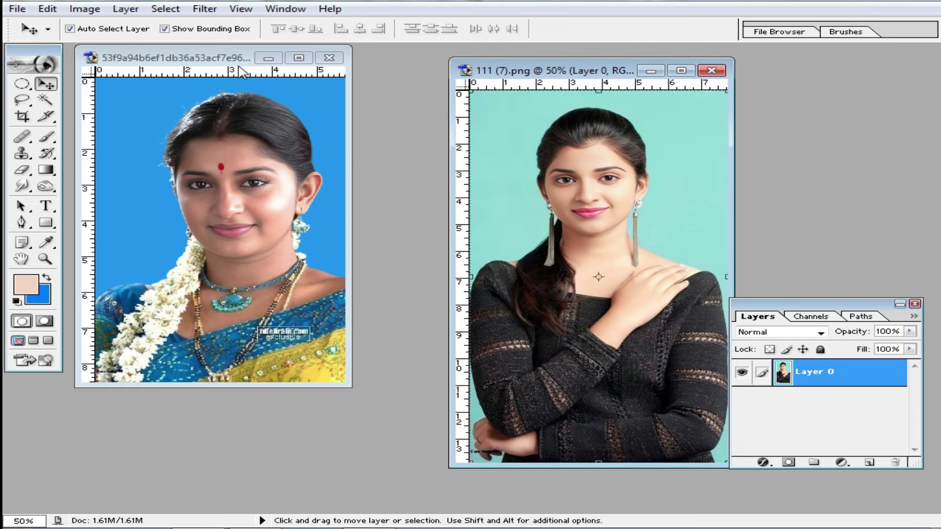
# Move the blue-background portrait's window beside the 111 (7).png window.
pyautogui.click(242, 79)
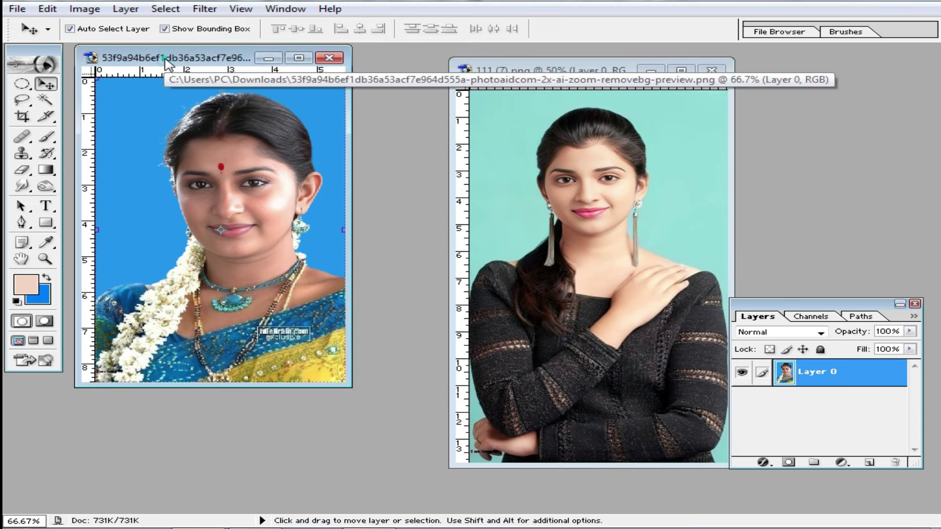
pyautogui.moveTo(167, 62); pyautogui.dragTo(244, 106)
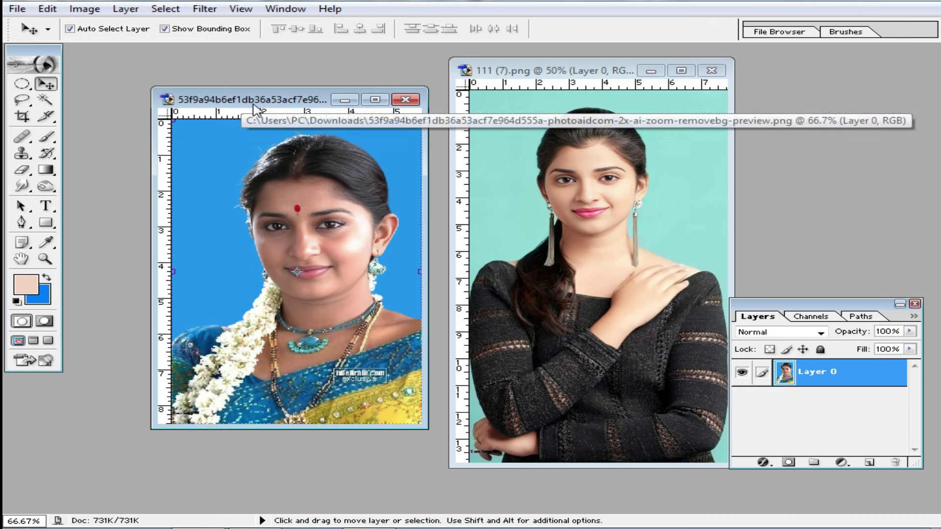